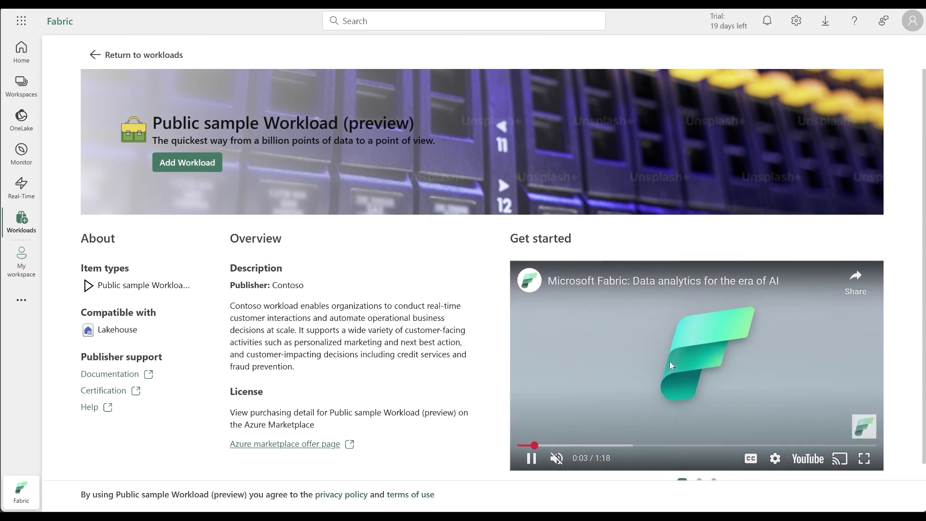
- Skip ahead in the intro video and return to the sample repository's main page
click(621, 446)
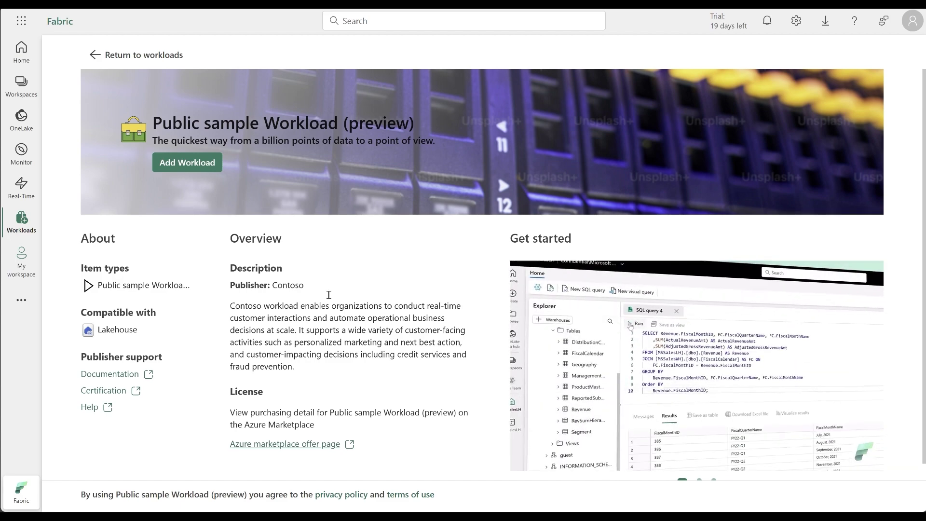
scroll(278, 279, down, 1)
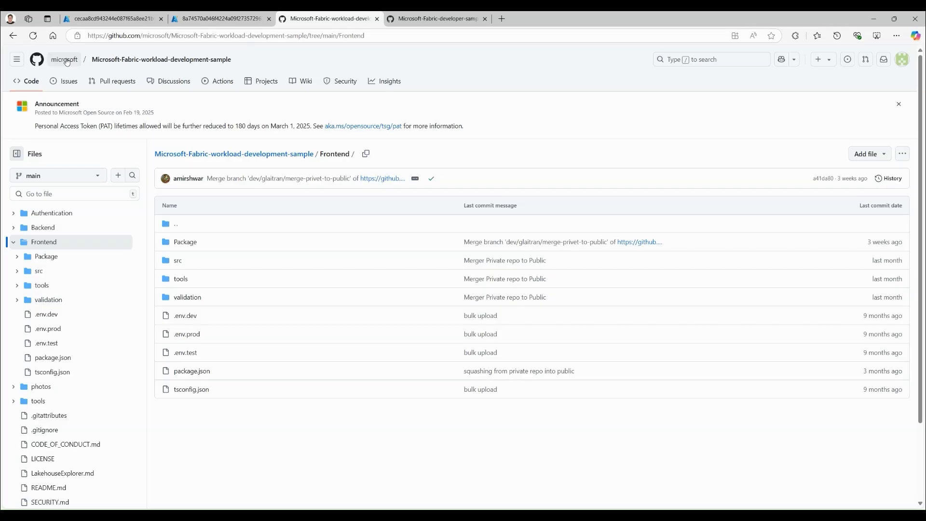
click(101, 61)
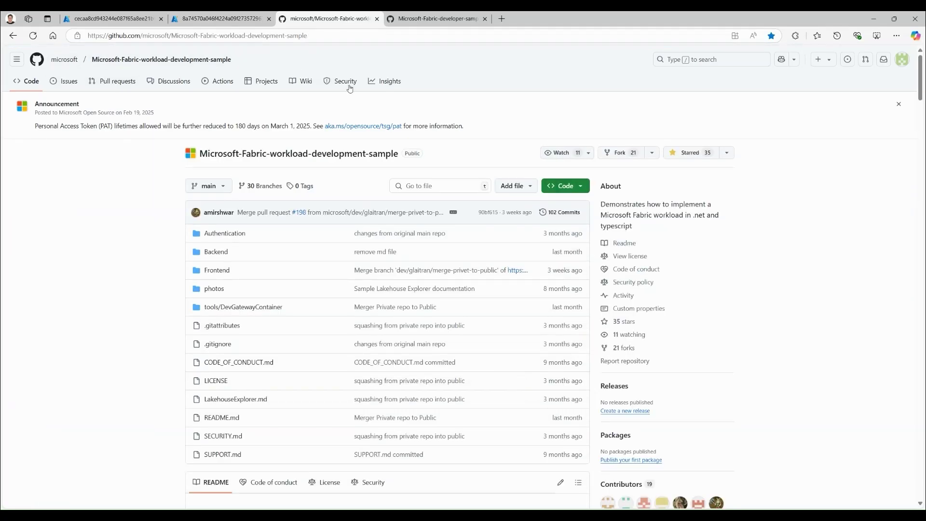
- Browse to Frontend > Package > Product.json in the sample repository
click(250, 35)
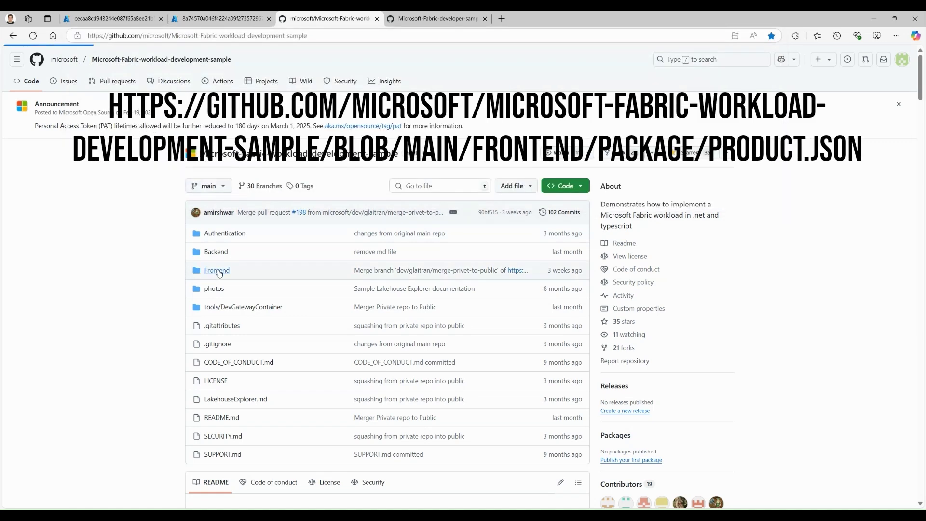
click(217, 270)
click(186, 242)
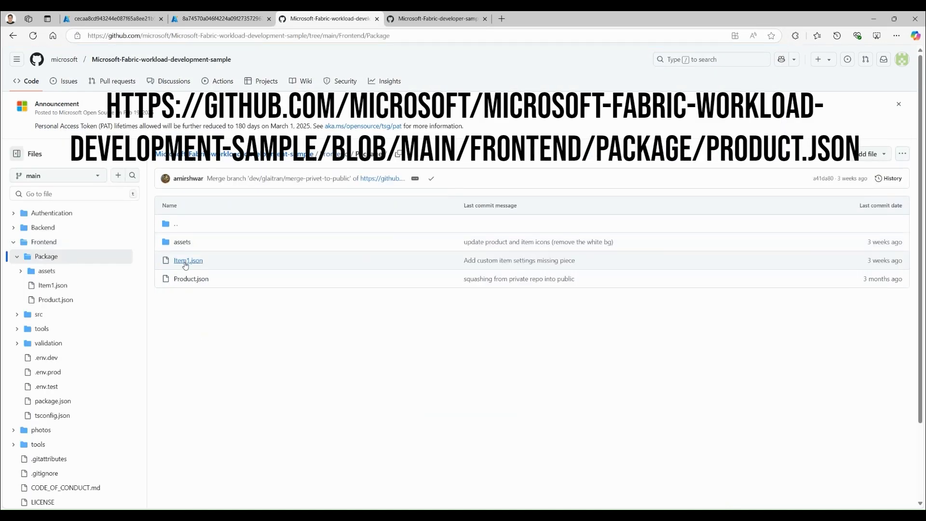
click(186, 279)
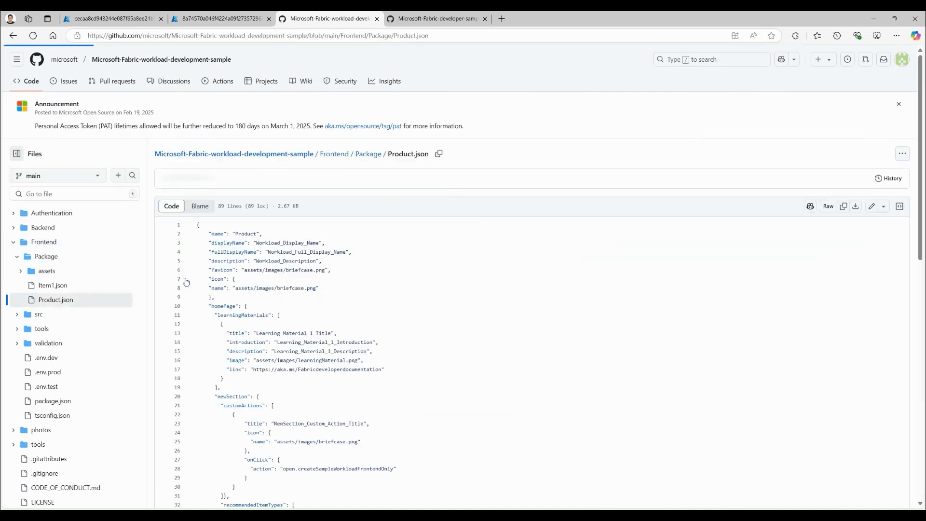
- In the developer-sample Product.json, select the slideMedia block of video and image entries
key(ctrl+Tab)
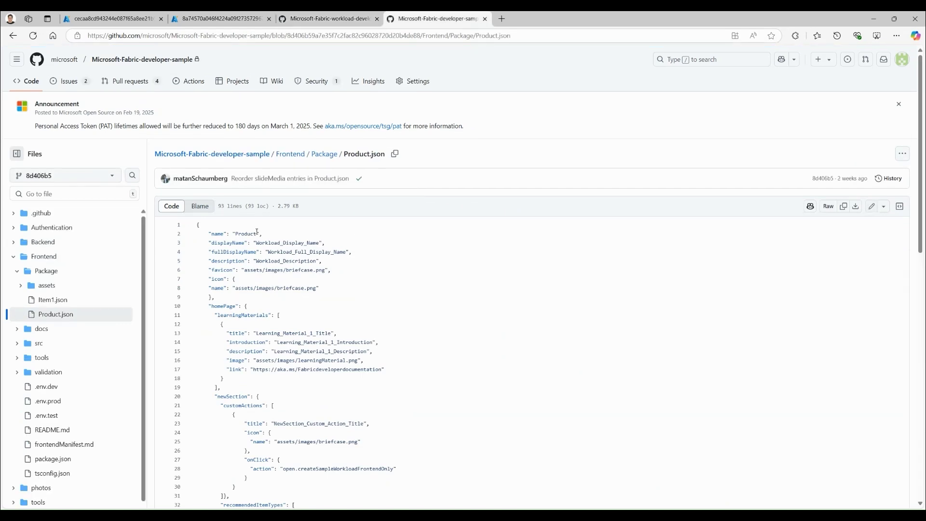
scroll(214, 343, down, 2)
scroll(217, 340, down, 2)
scroll(224, 332, down, 2)
scroll(233, 325, down, 2)
scroll(233, 326, down, 2)
scroll(232, 325, down, 2)
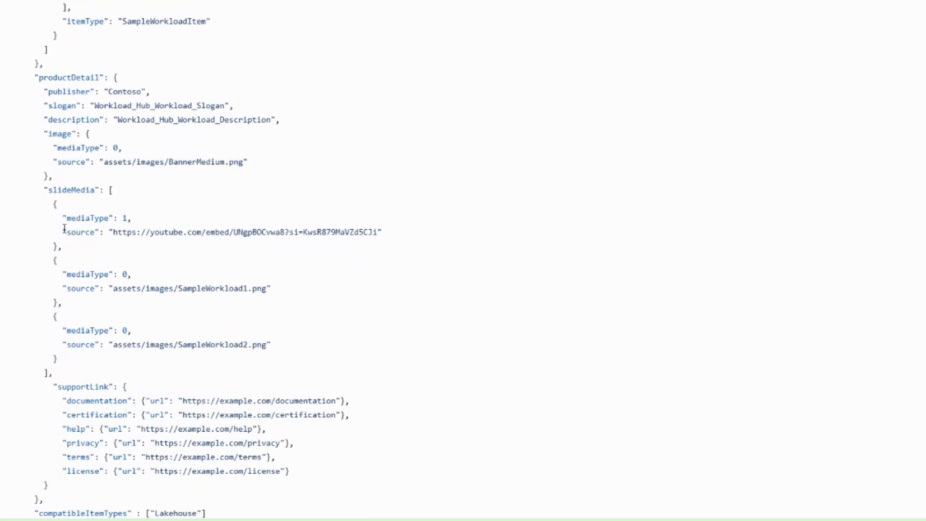
scroll(64, 228, down, 2)
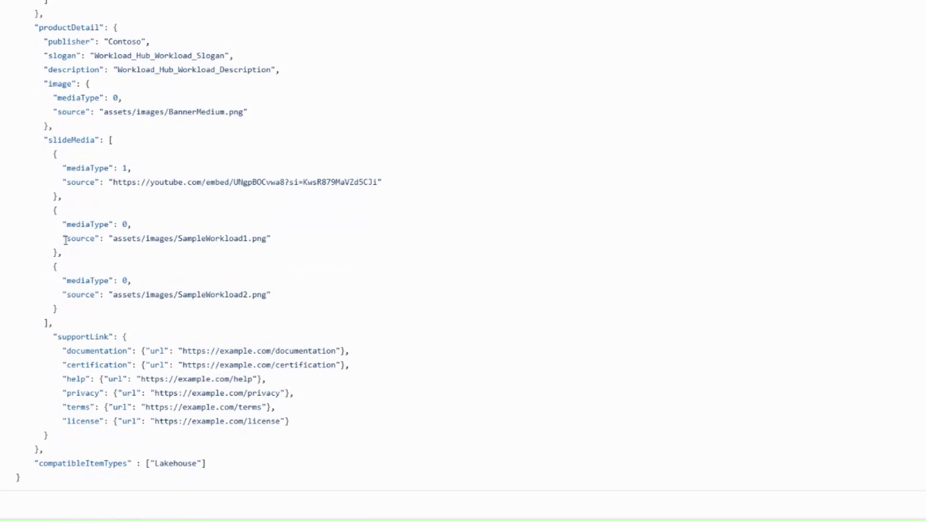
drag(43, 139, 367, 307)
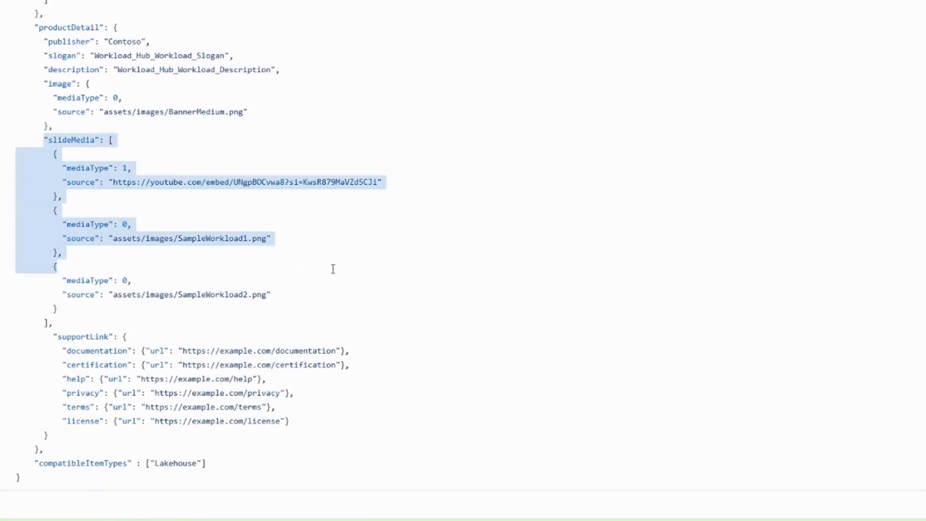
click(370, 309)
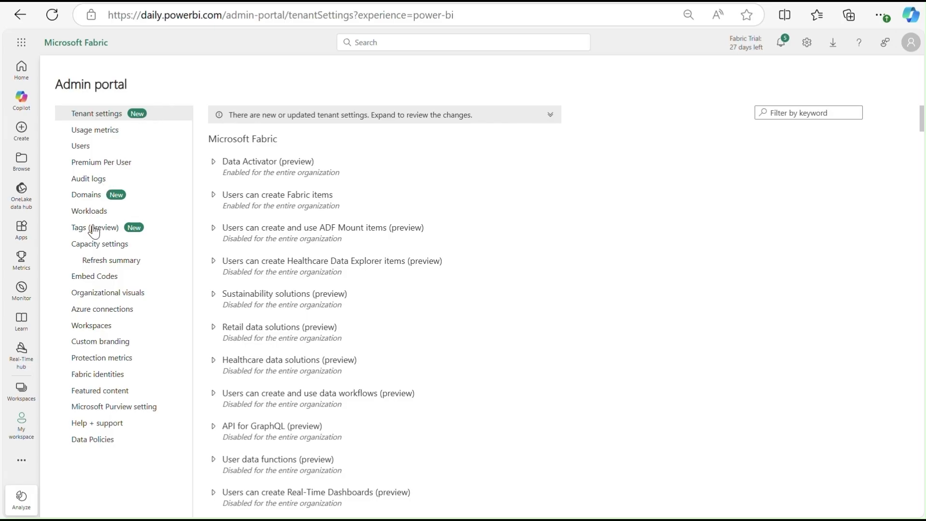
- Navigate the Admin portal to the Tags (preview) list of existing tags
click(93, 229)
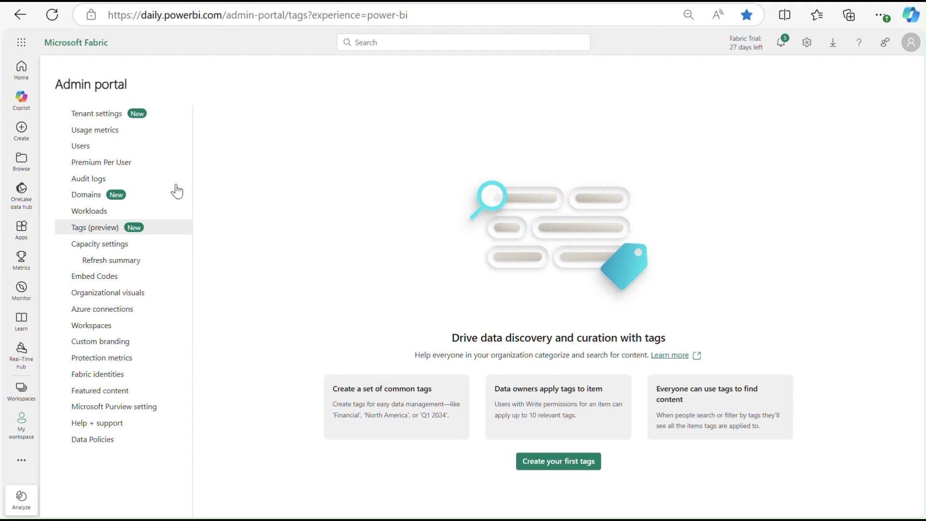
click(114, 119)
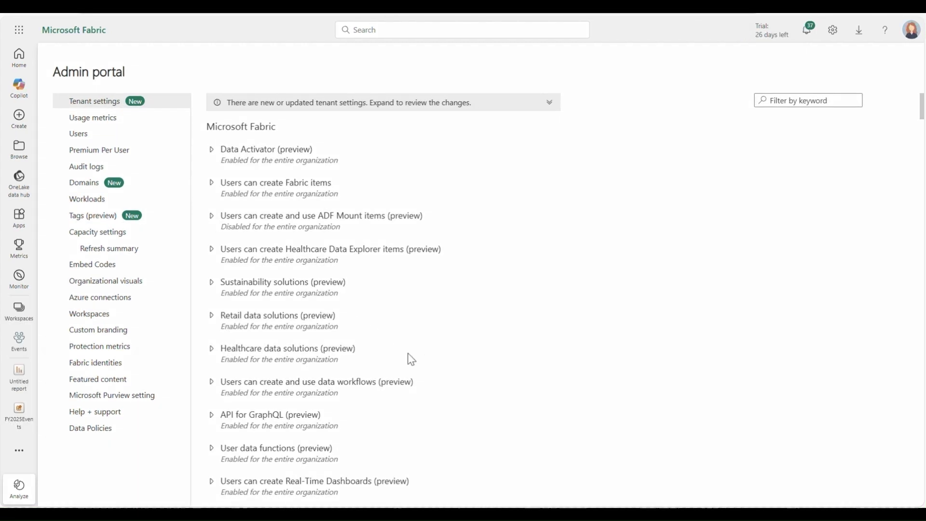
click(107, 216)
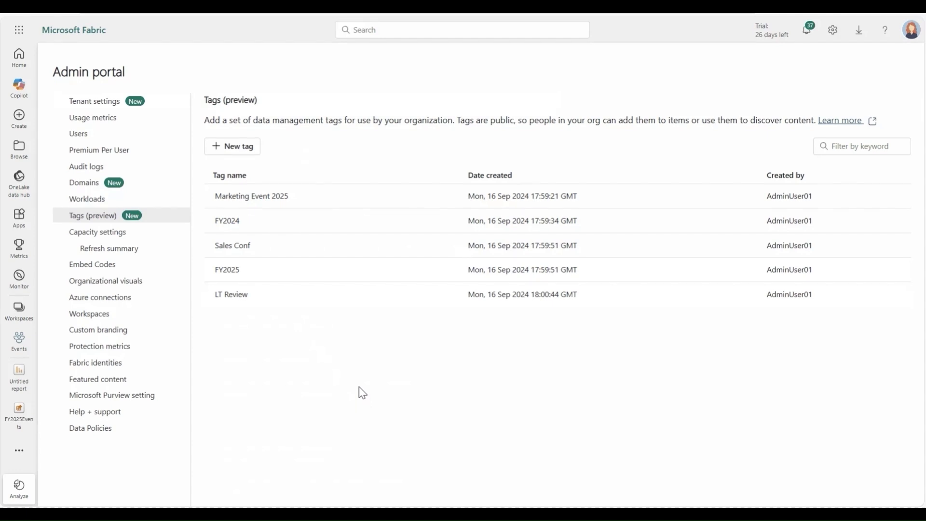
- Create the new tags 'Events, Ready For LT' and go to the Events workspace
click(235, 151)
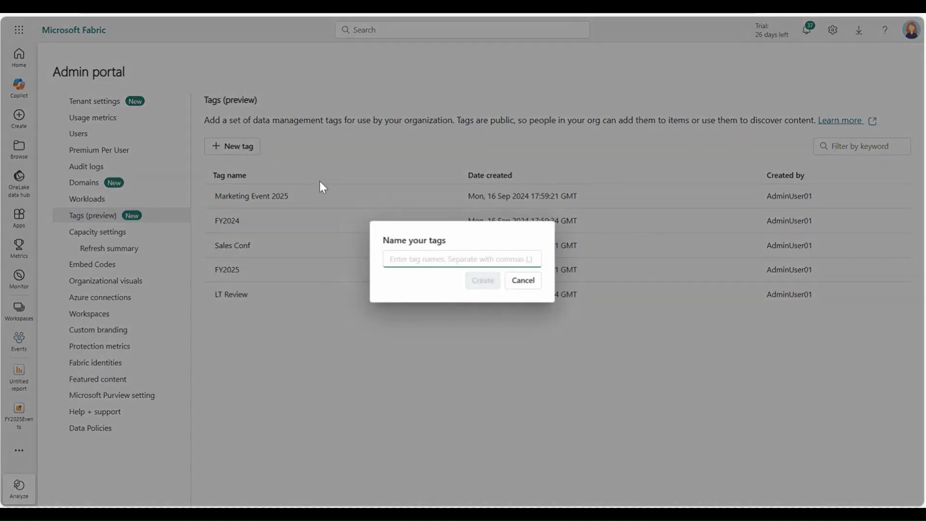
text(Events, Ready For LT)
click(484, 282)
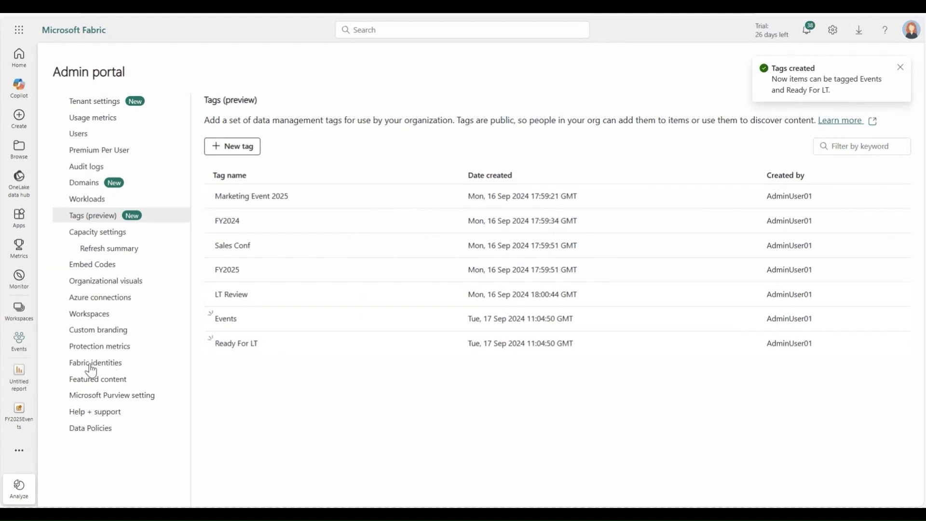
click(18, 340)
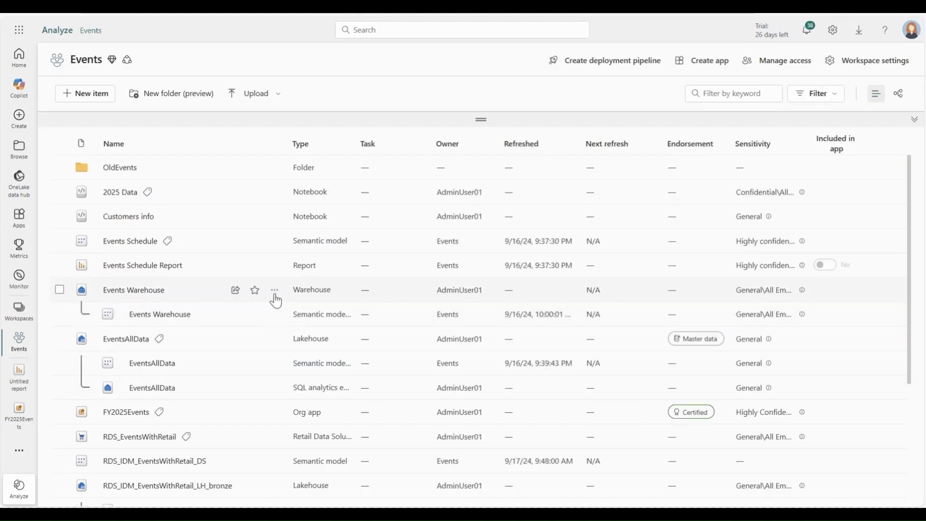
- Reach the Tags (preview) settings of the FY2025Events org app
mouse_move(276, 389)
click(274, 412)
click(300, 474)
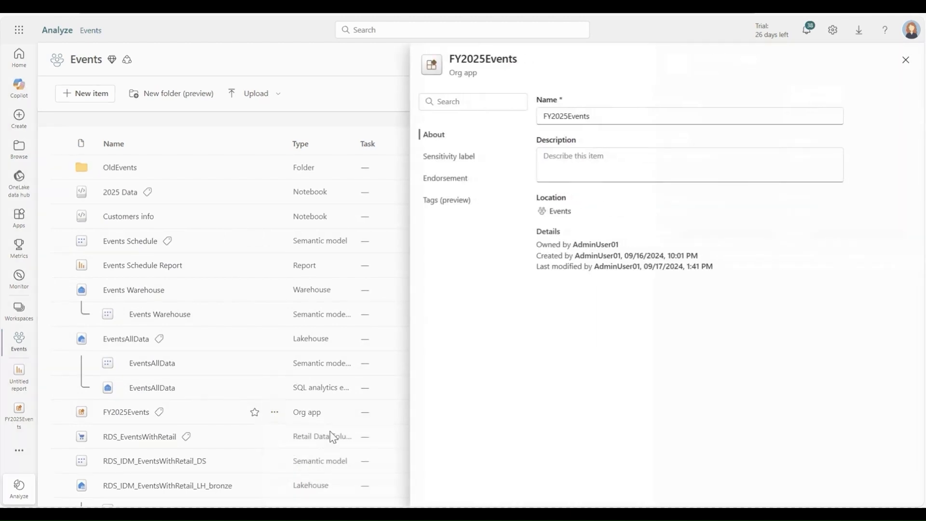
click(462, 205)
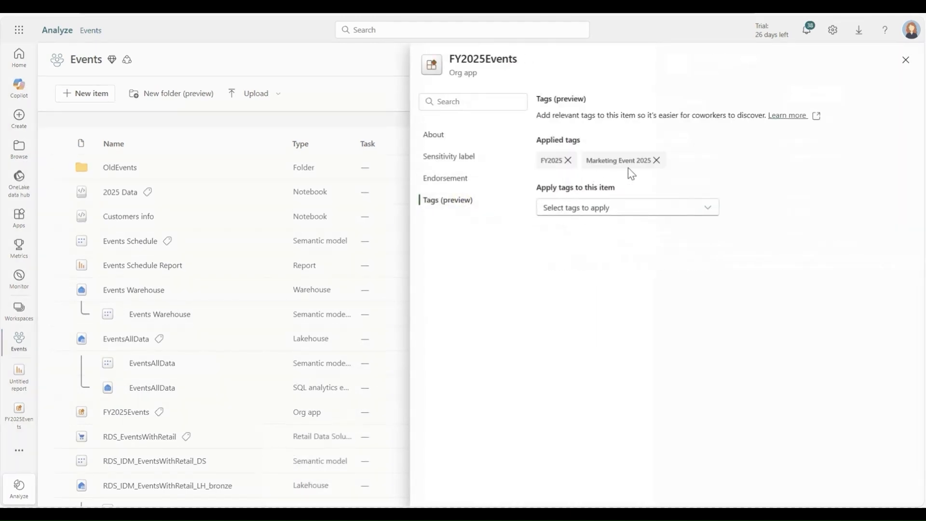
click(640, 215)
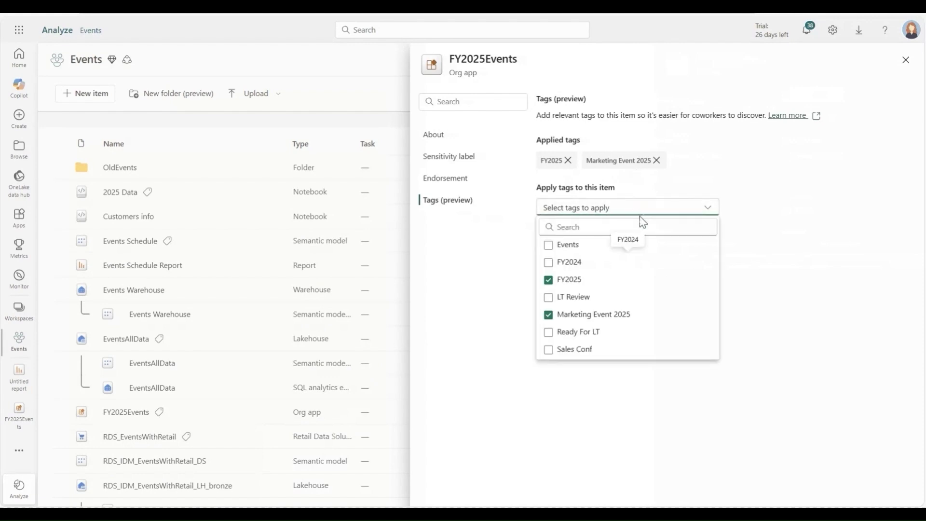
- Apply the Events and Ready For LT tags to FY2025Events and close its settings
click(576, 245)
click(574, 334)
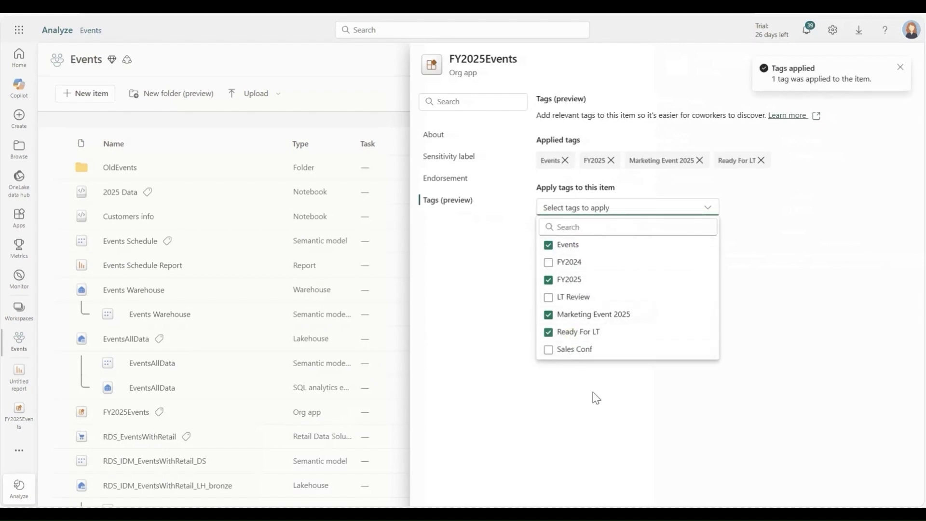
click(597, 395)
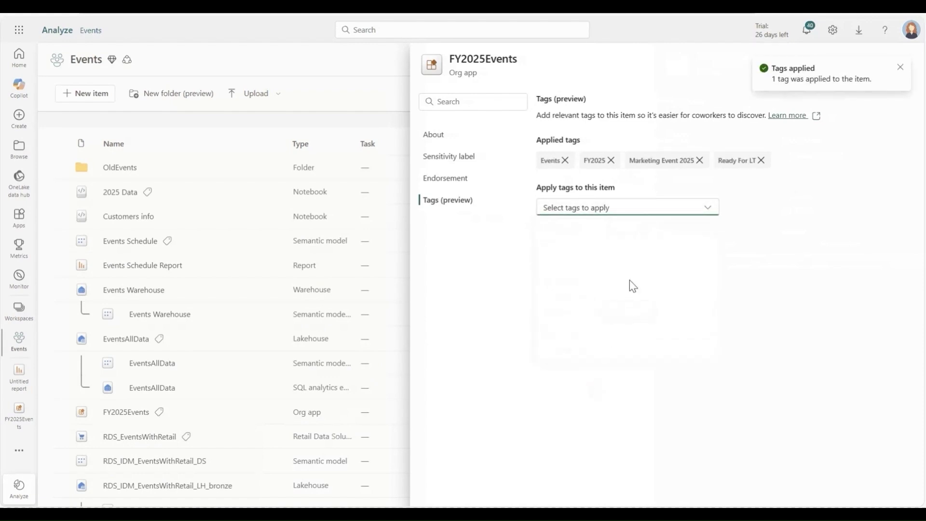
click(900, 67)
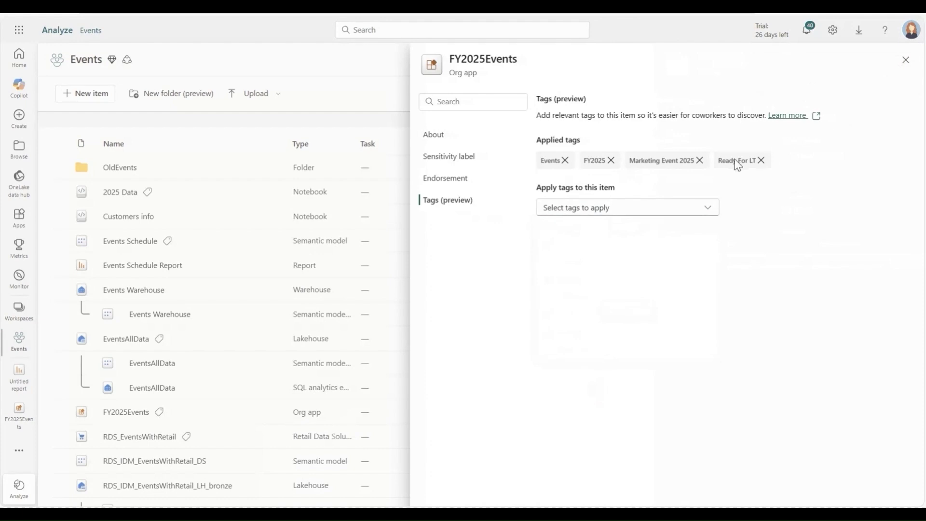
click(906, 61)
- Filter the Events workspace to items tagged FY2025 and Marketing Event 2025
click(838, 100)
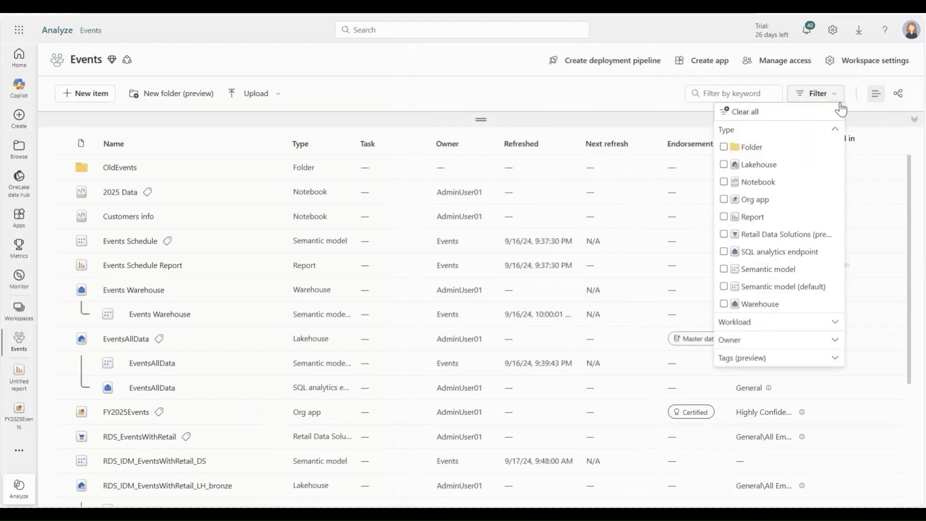
click(778, 355)
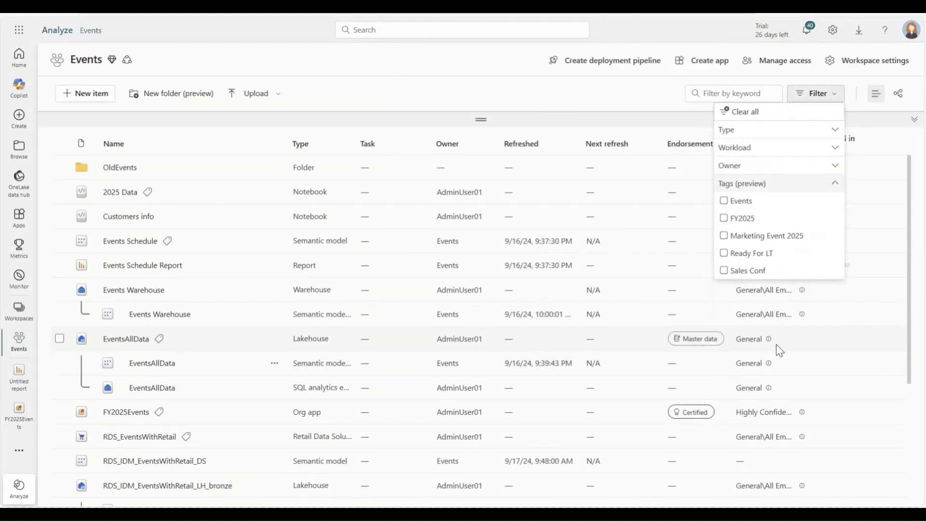
click(725, 219)
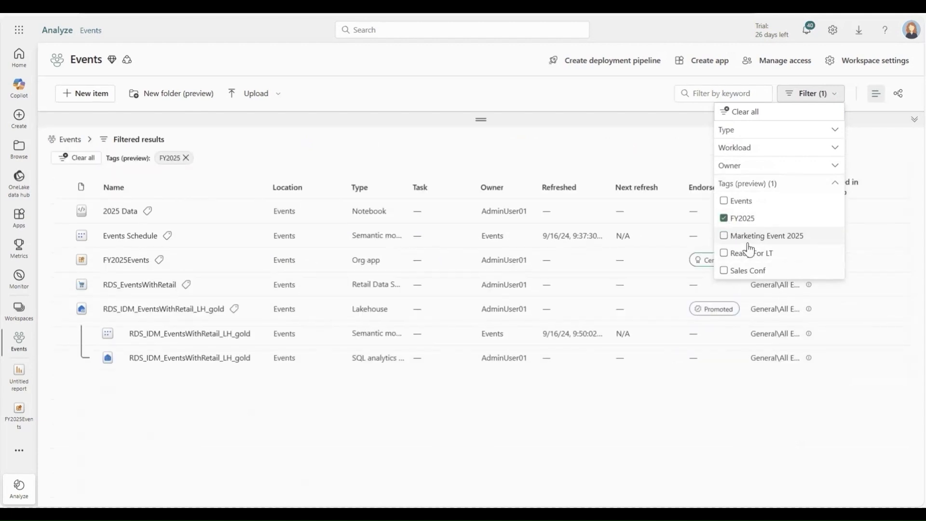
click(724, 236)
click(729, 442)
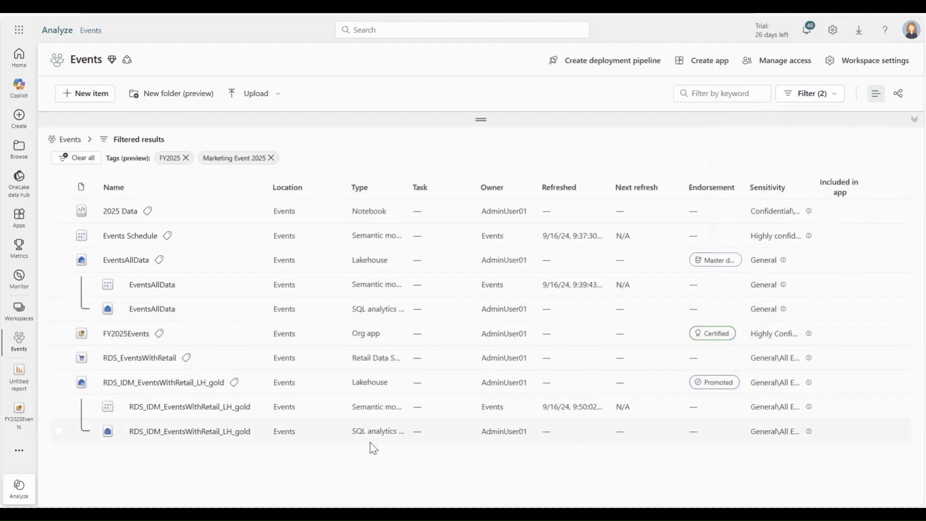
- View the filtered items as lineage then list, and check the FY2025Events app's details and tags
mouse_move(186, 357)
click(899, 94)
mouse_move(411, 240)
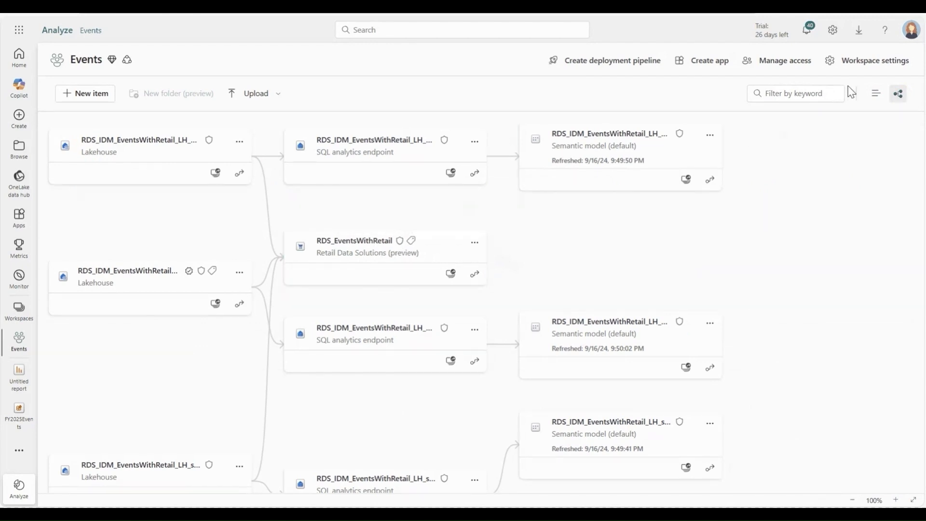
click(875, 95)
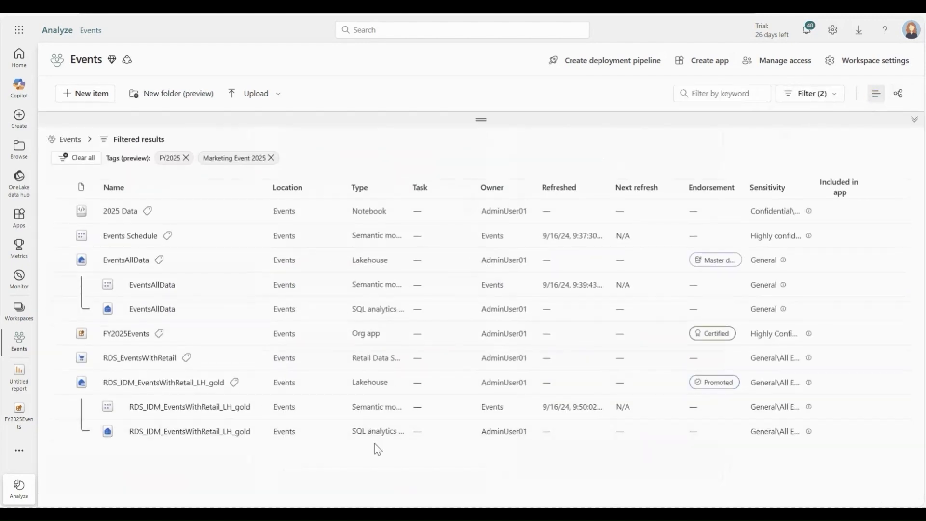
click(116, 334)
click(65, 30)
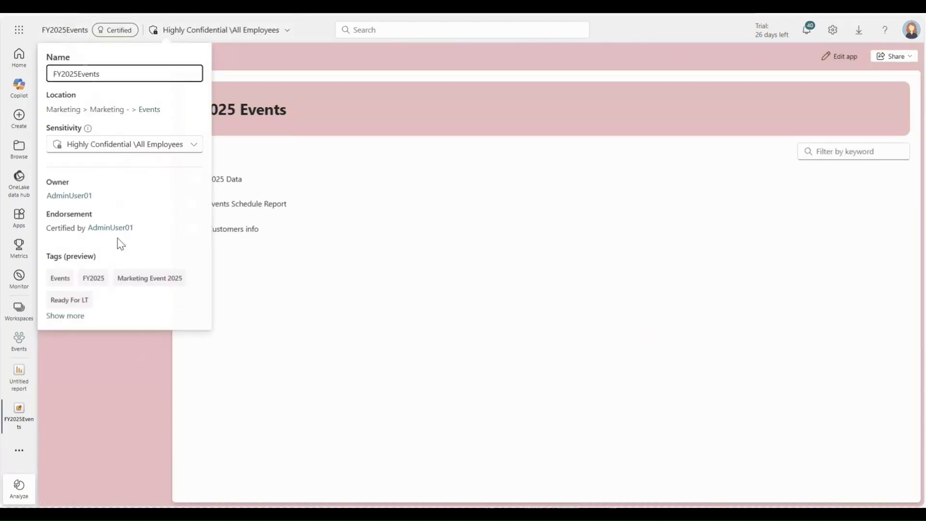
click(313, 325)
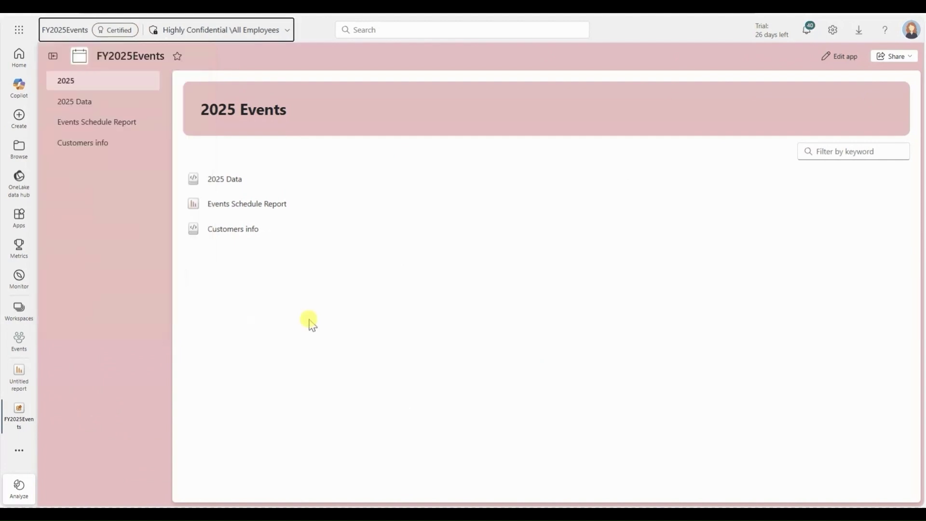
- Search across Fabric for FY2025
click(517, 31)
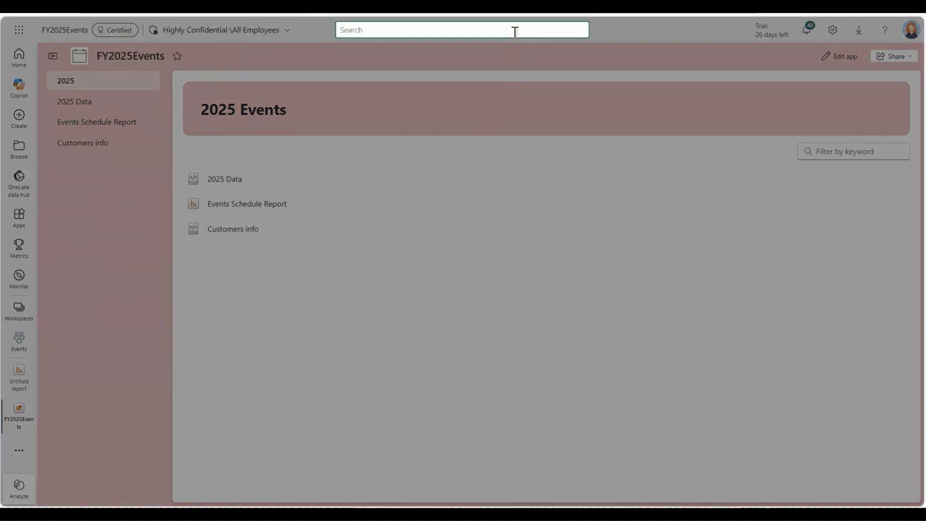
text(FY2025)
key(Return)
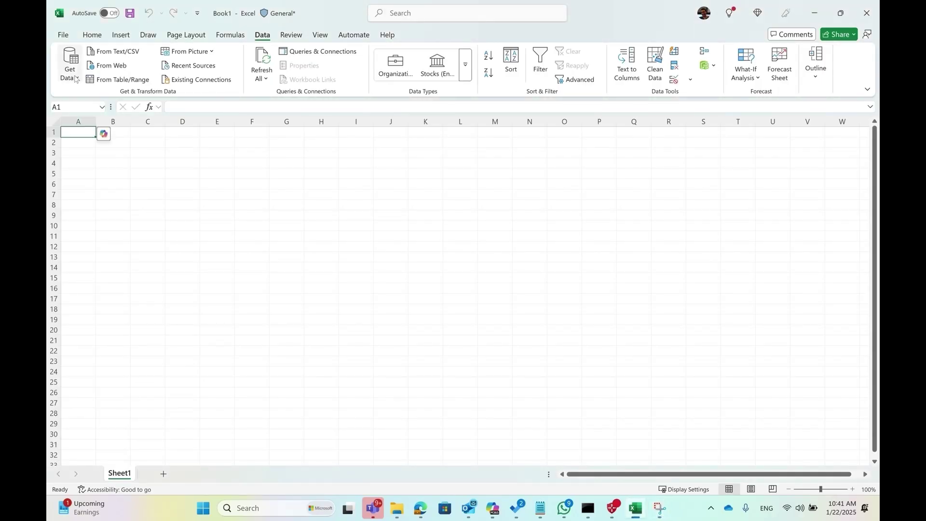
- Start Get Data (Preview) and browse the full OneLake catalog
click(75, 78)
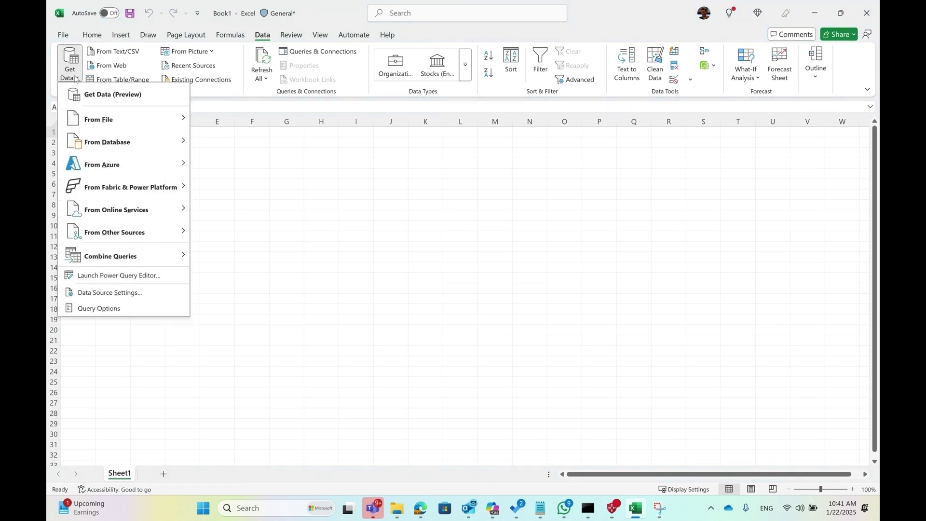
click(102, 98)
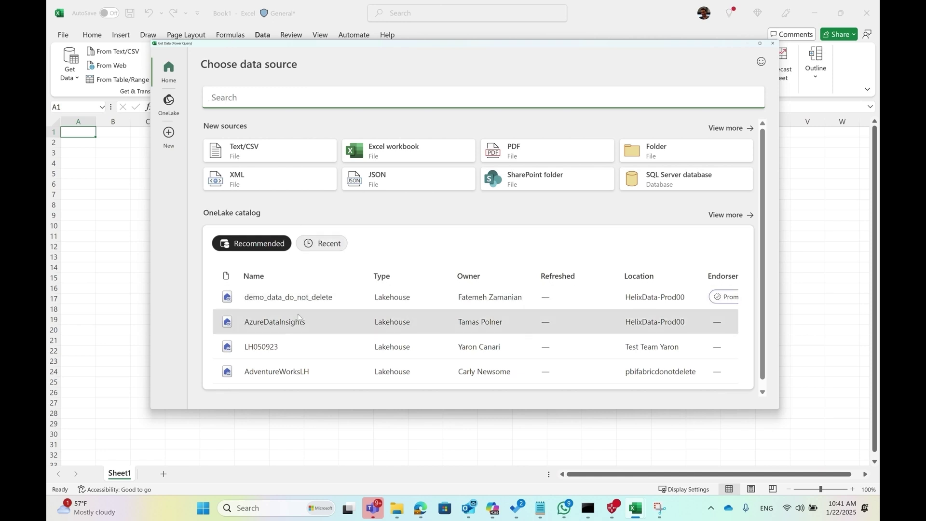
click(727, 216)
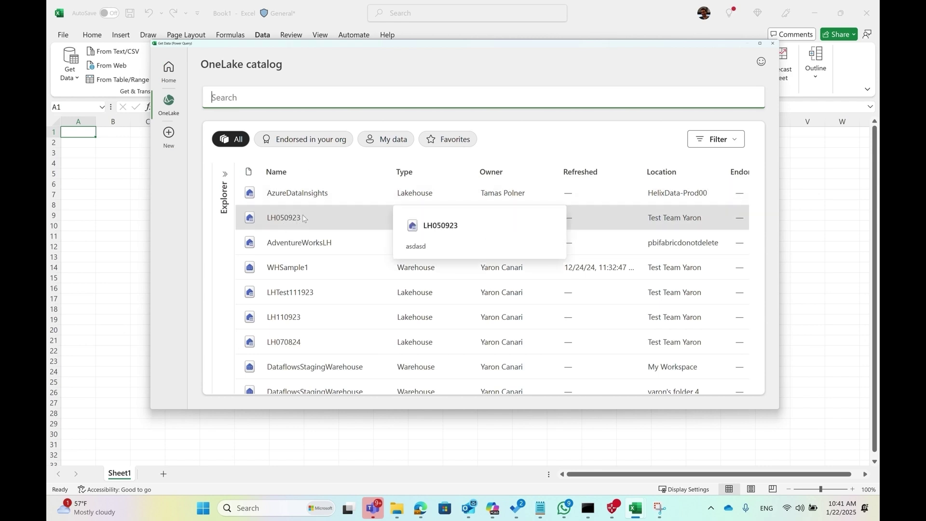
- Load the Weather table from the WHSample1 warehouse into the workbook
click(296, 267)
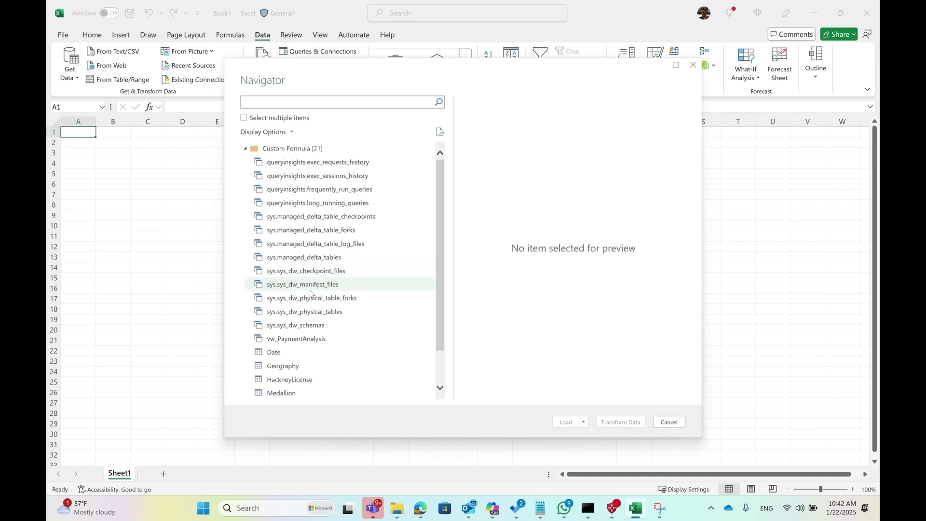
scroll(303, 340, down, 2)
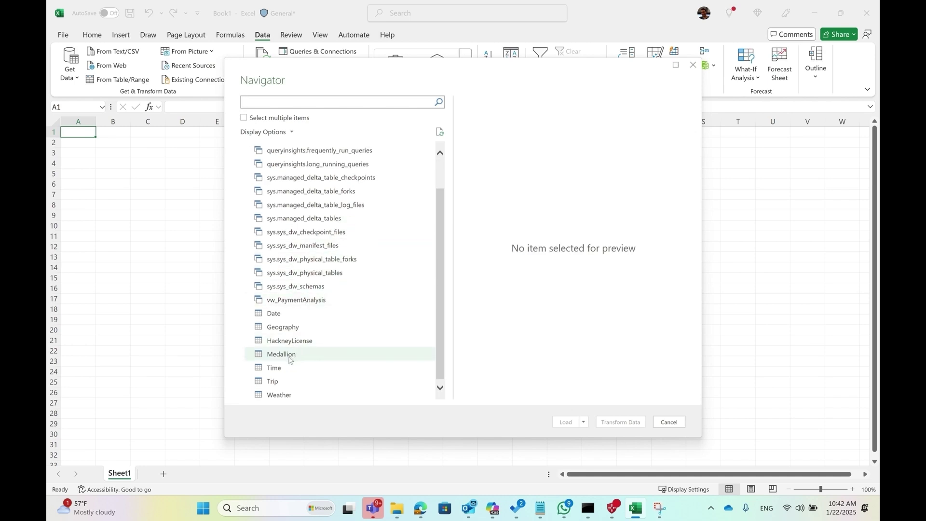
click(287, 395)
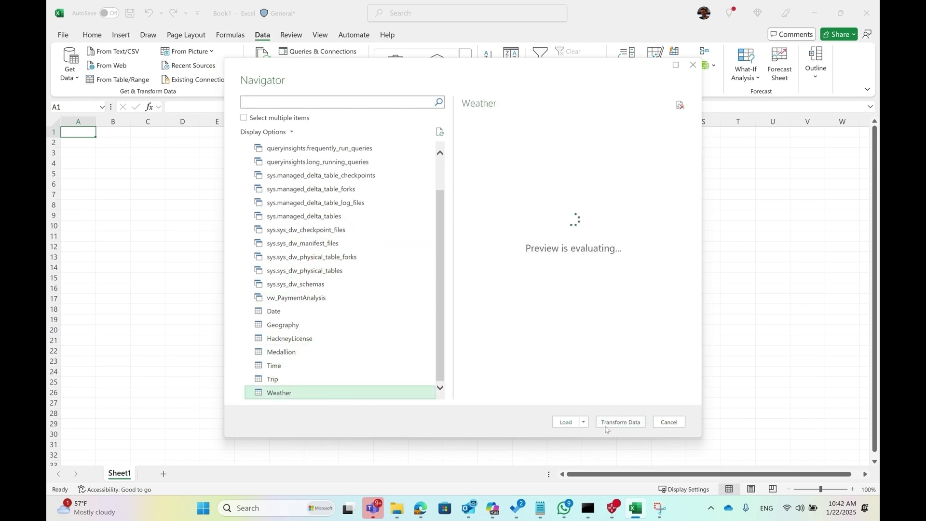
click(566, 422)
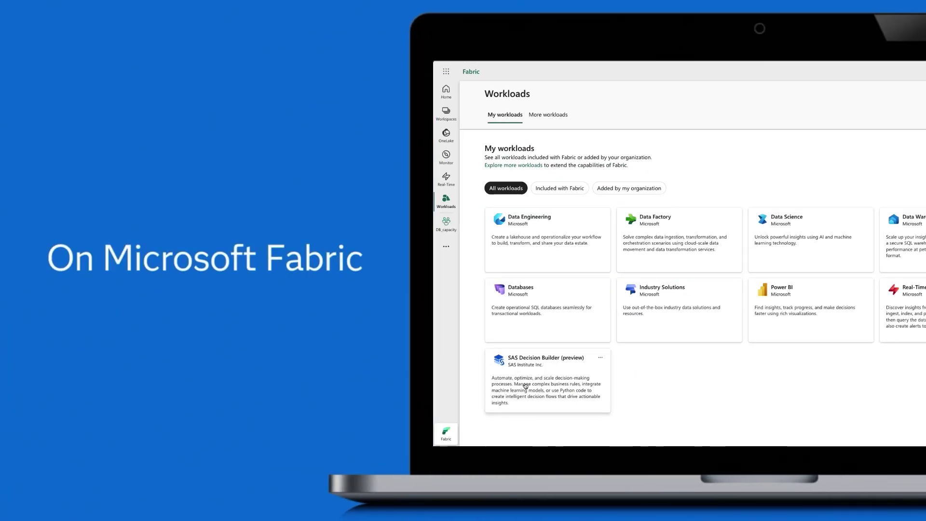
- Open the HMEQ_Decision flow and list the objects available to add
click(525, 385)
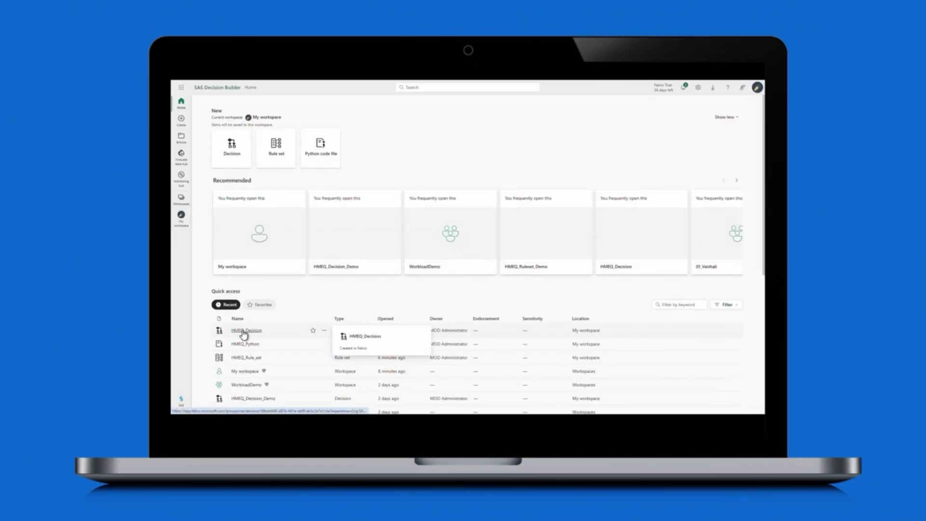
click(244, 335)
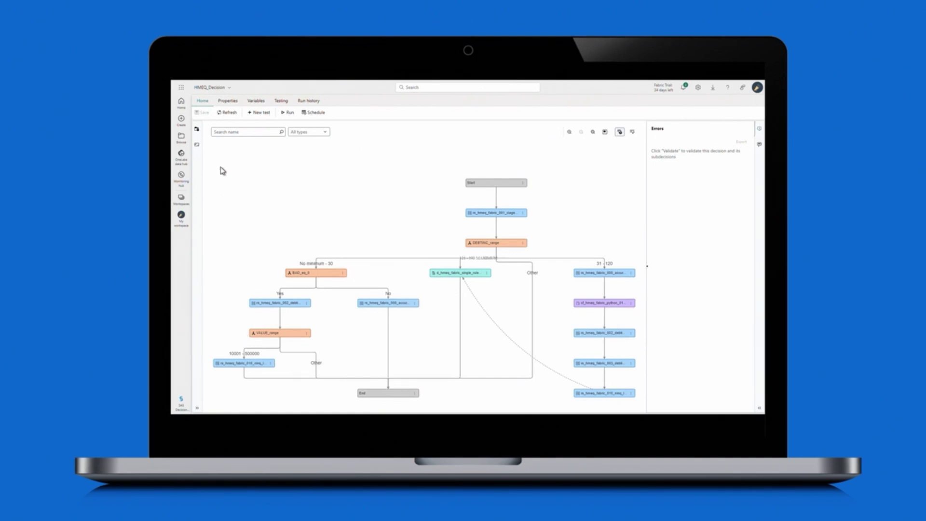
click(196, 131)
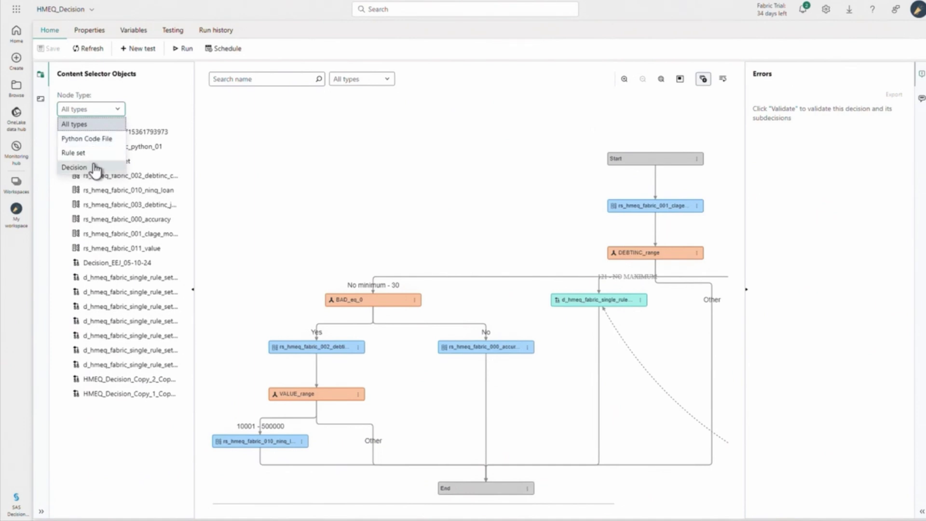
click(201, 166)
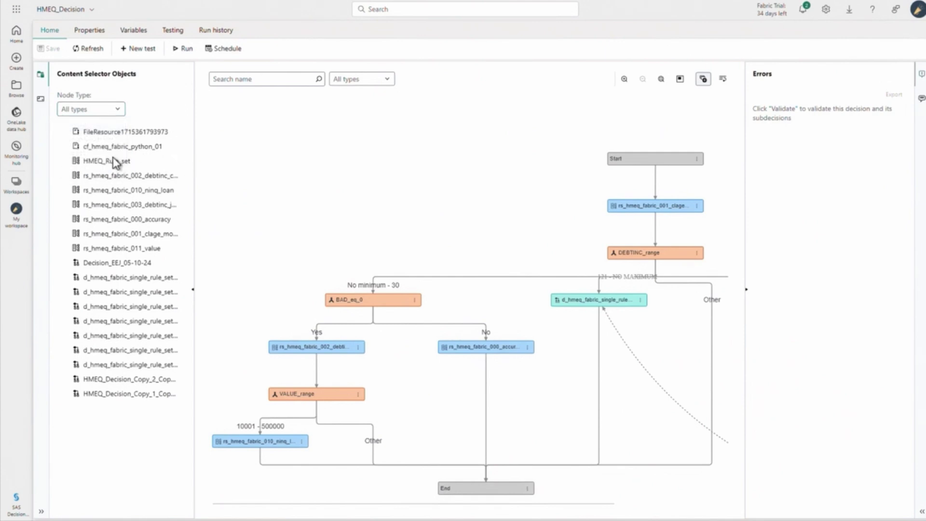
- Drag HMEQ_Rule_set onto the canvas below the Yes branch node, then go Home
drag(112, 166, 324, 360)
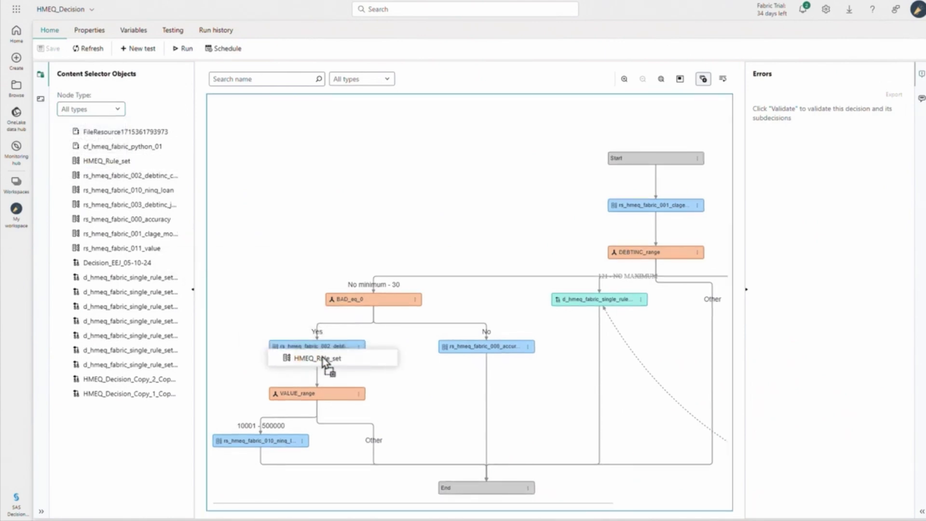
drag(323, 359, 318, 345)
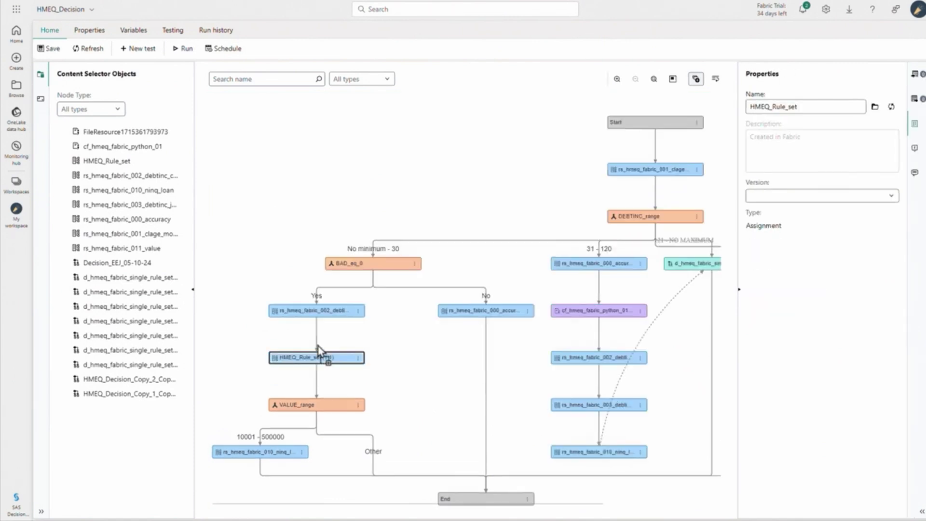
click(16, 34)
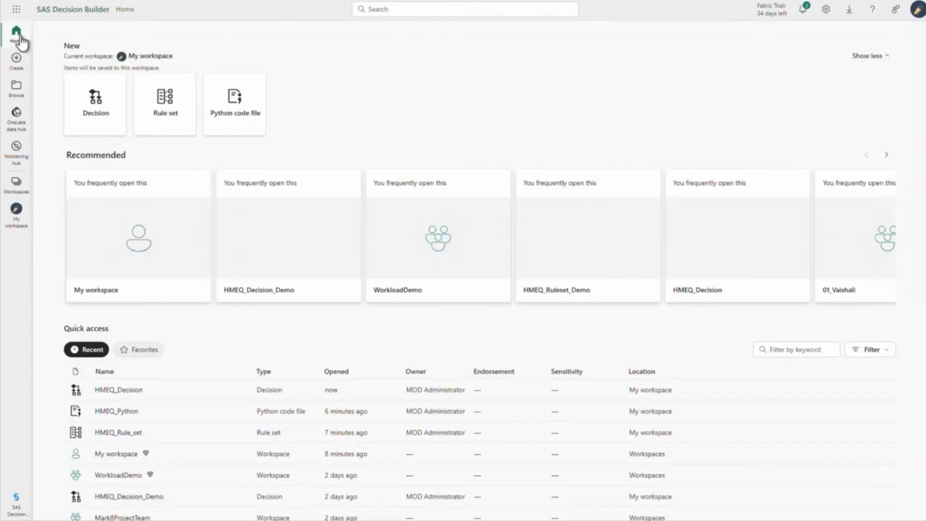
- Inspect HMEQ_Rule_set's first rule ASSIGN action, its variable choices and the Variables tab
click(132, 436)
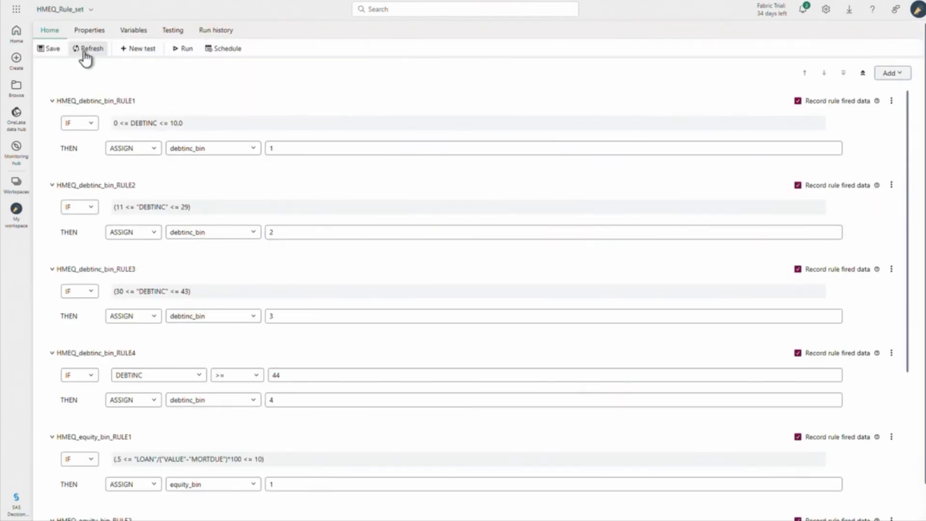
click(157, 150)
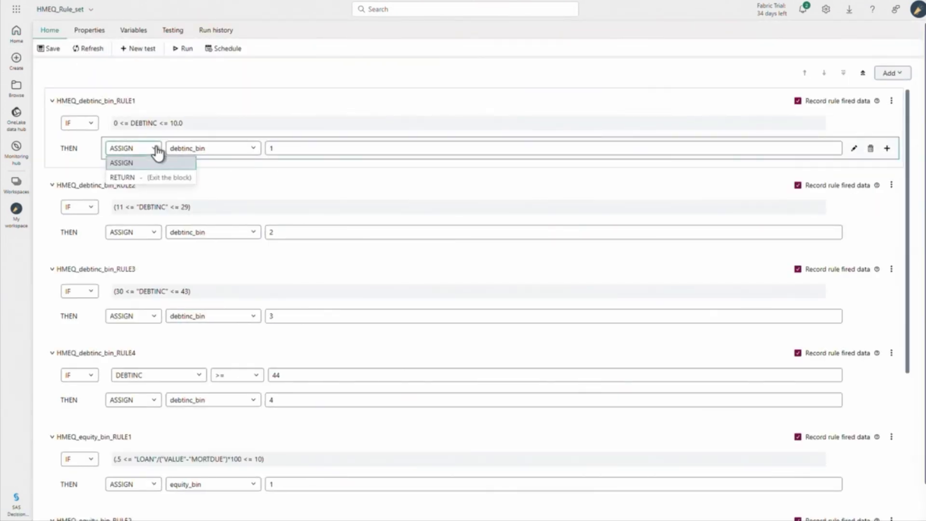
click(157, 150)
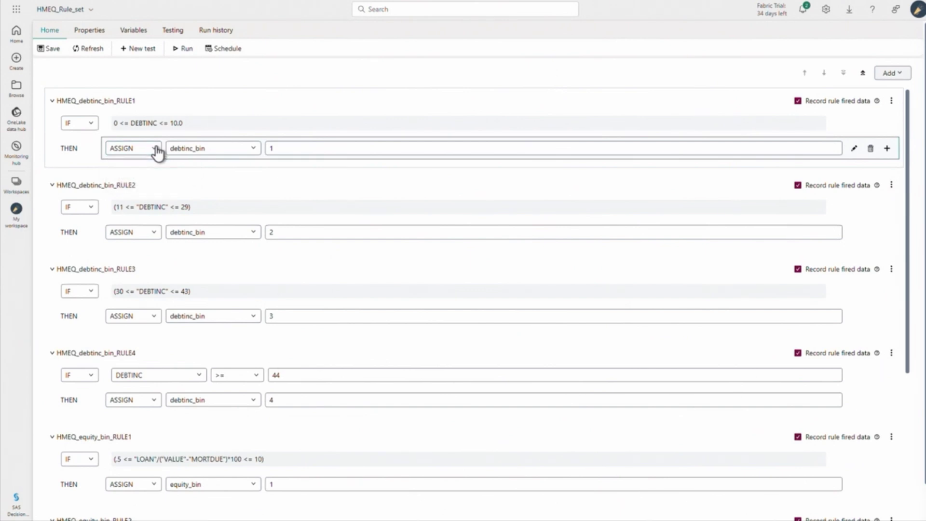
click(254, 150)
click(254, 153)
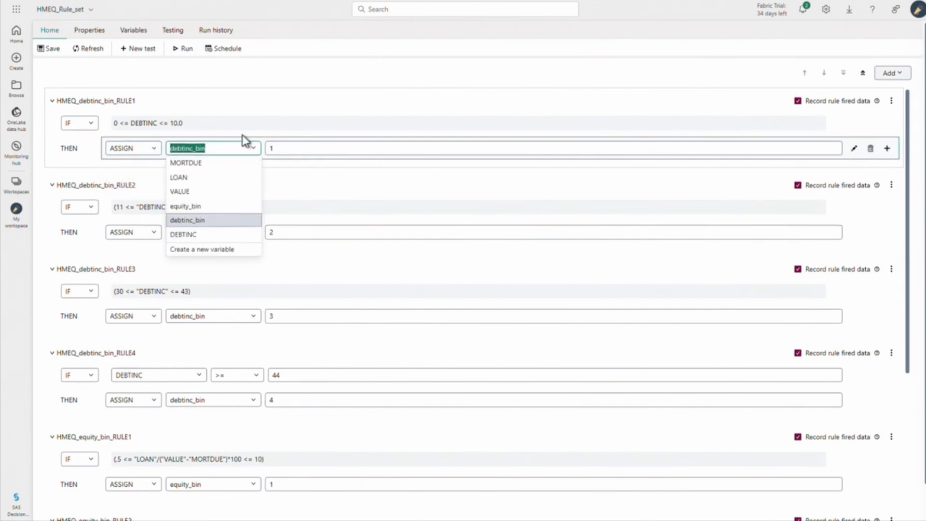
click(134, 32)
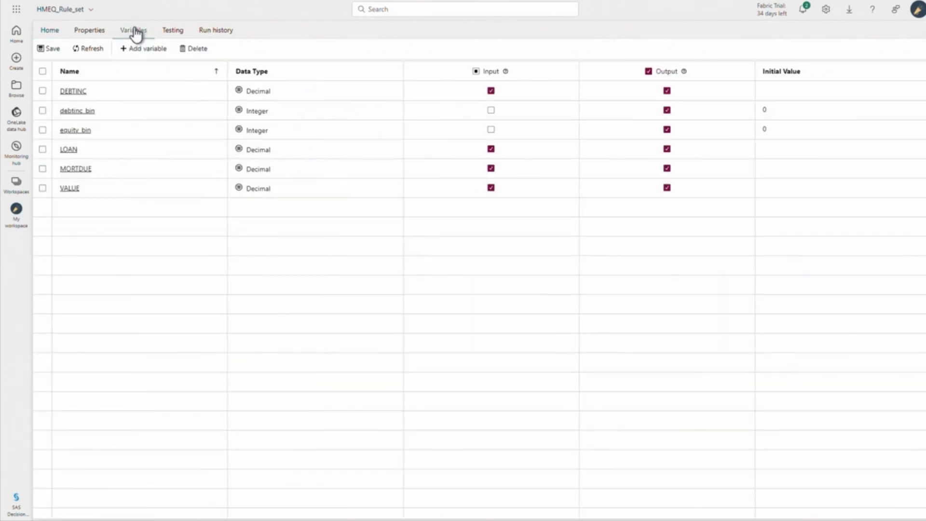
- Review the HMEQ_Python code file and return to the HMEQ_Decision flow
click(16, 33)
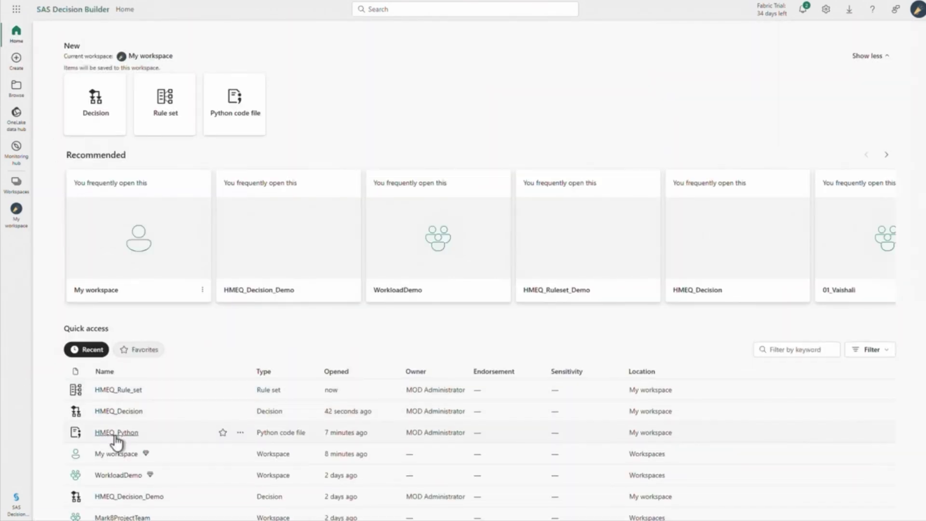
click(115, 434)
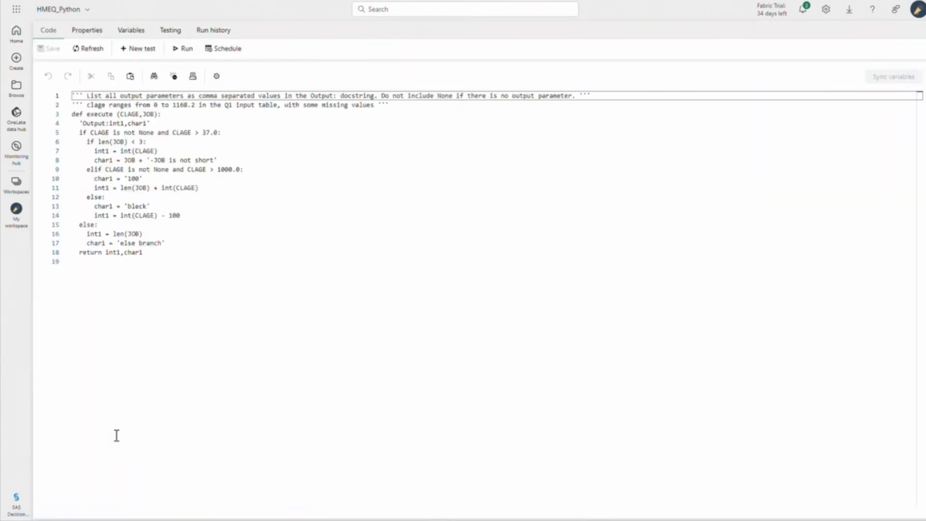
click(17, 33)
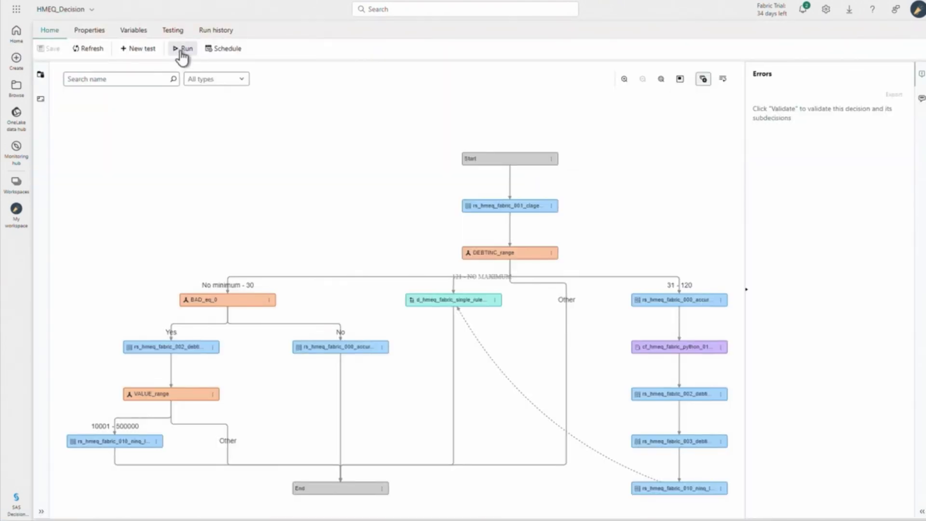
- Run HMEQ_Decision_Demo and track its status in the Monitoring hub
click(183, 51)
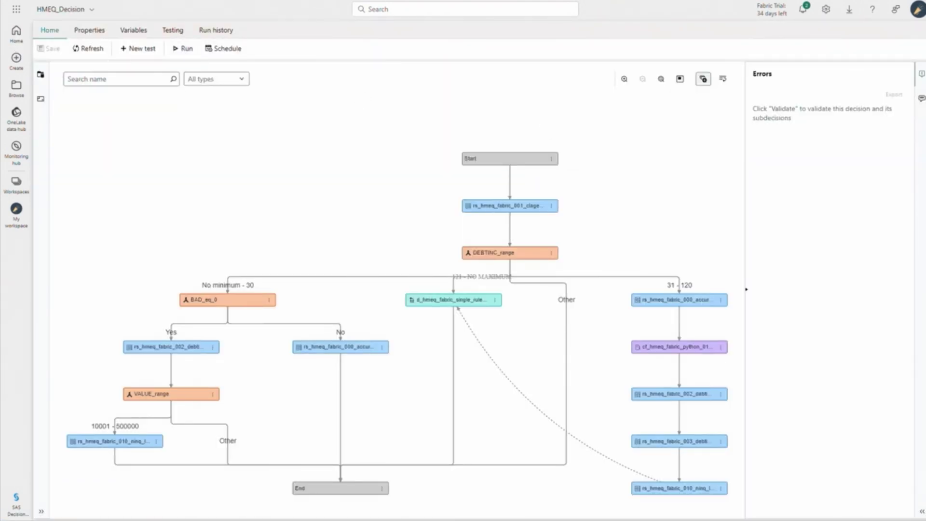
click(186, 51)
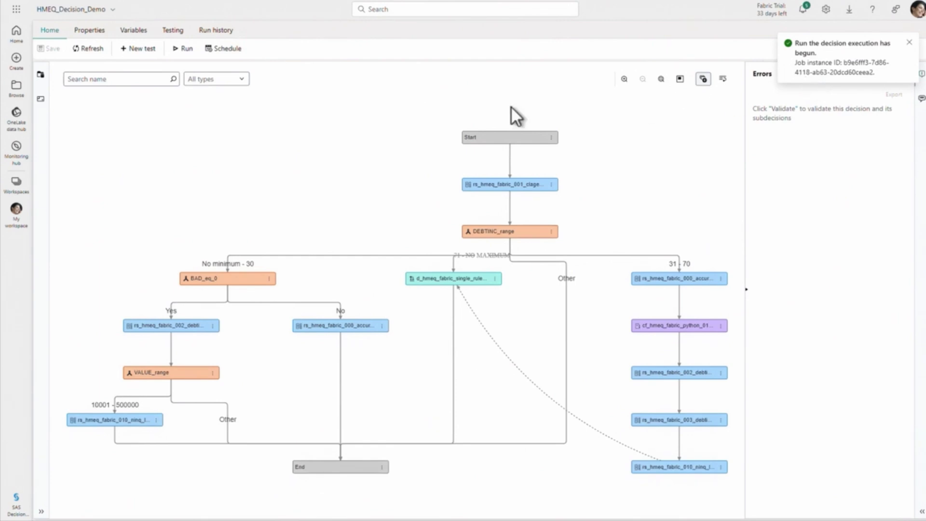
click(17, 148)
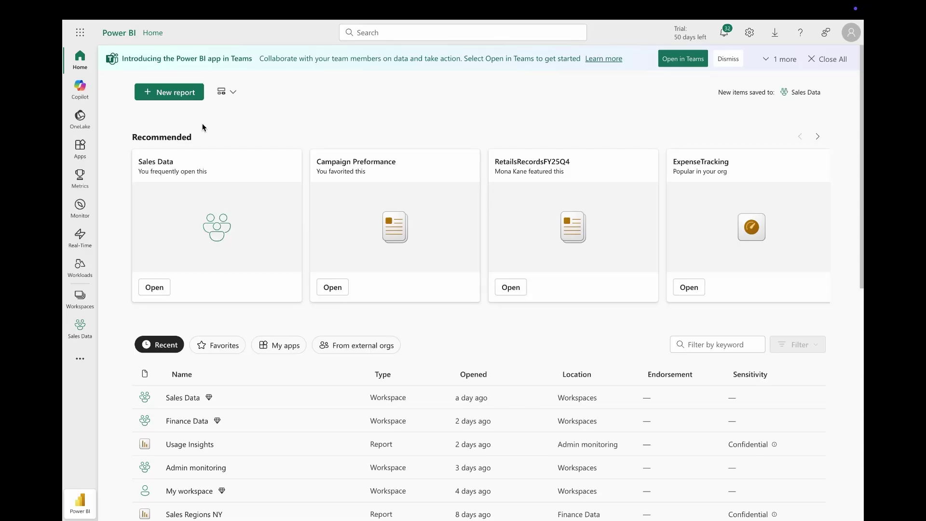
- In the OneLake catalog, set the data type filter to all Insights item types
click(80, 118)
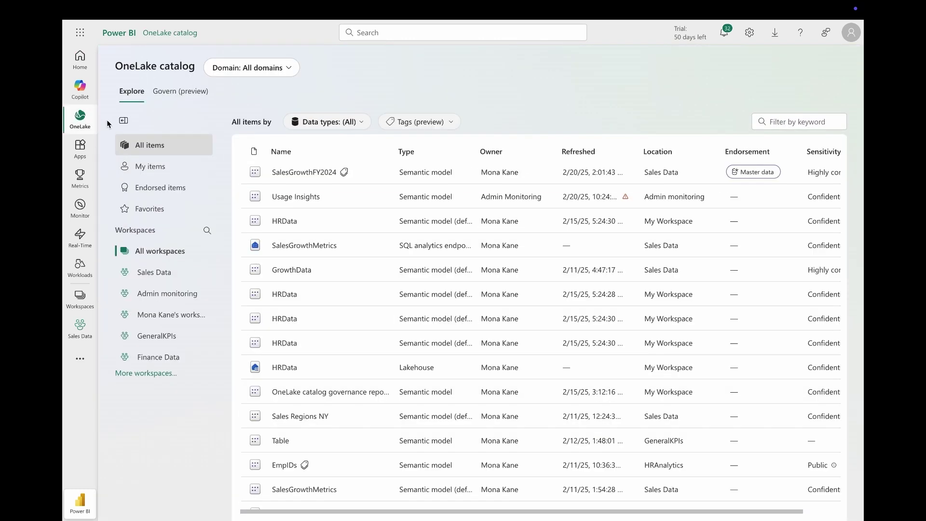
click(339, 124)
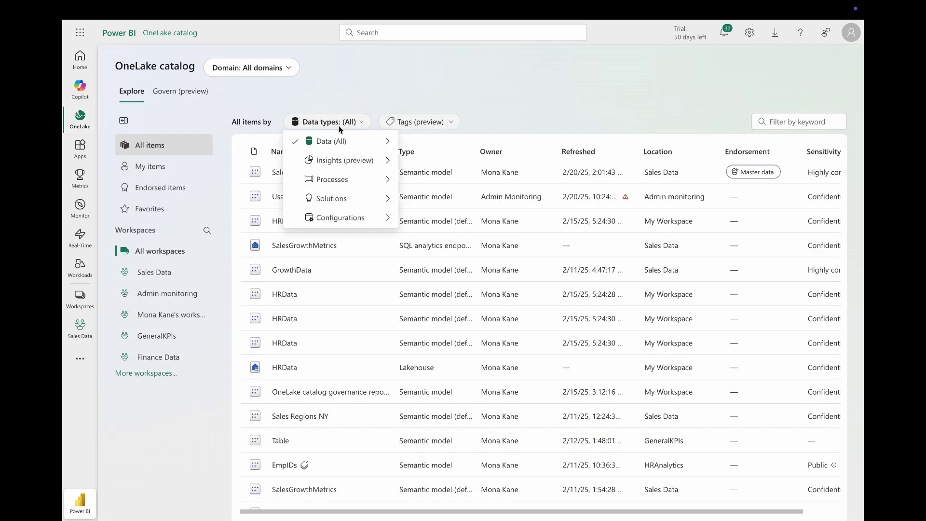
mouse_move(340, 161)
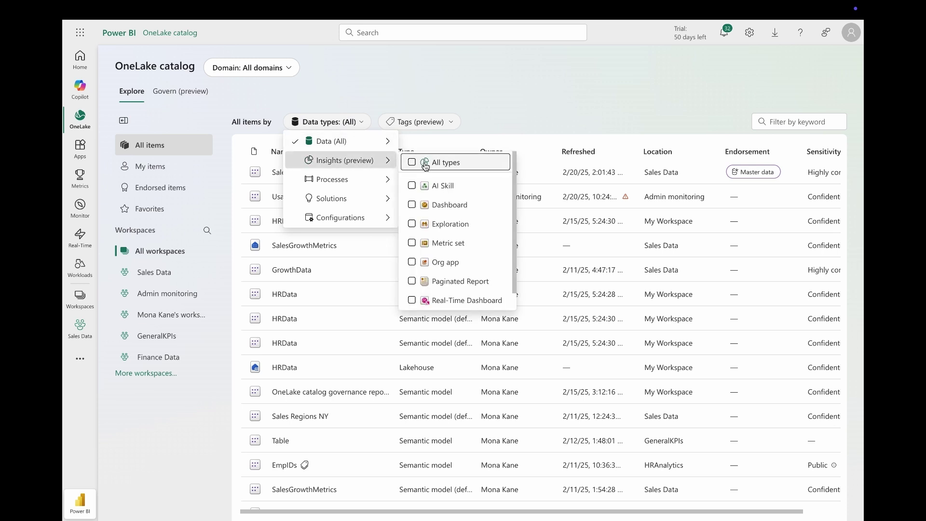
scroll(461, 168, down, 1)
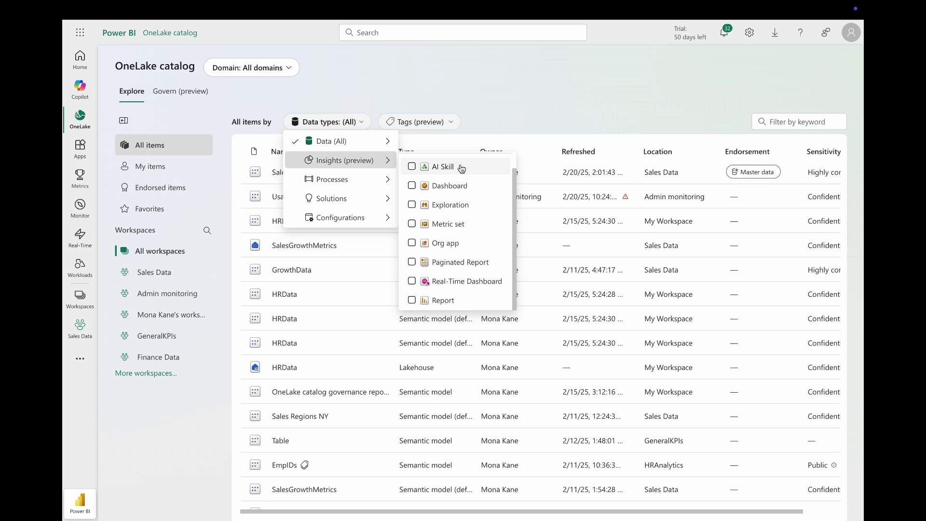
scroll(461, 169, up, 1)
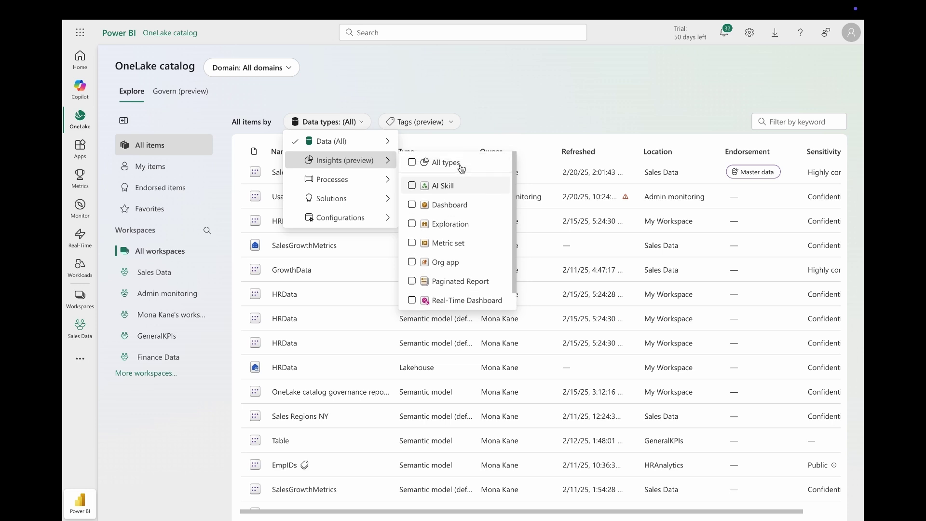
click(451, 165)
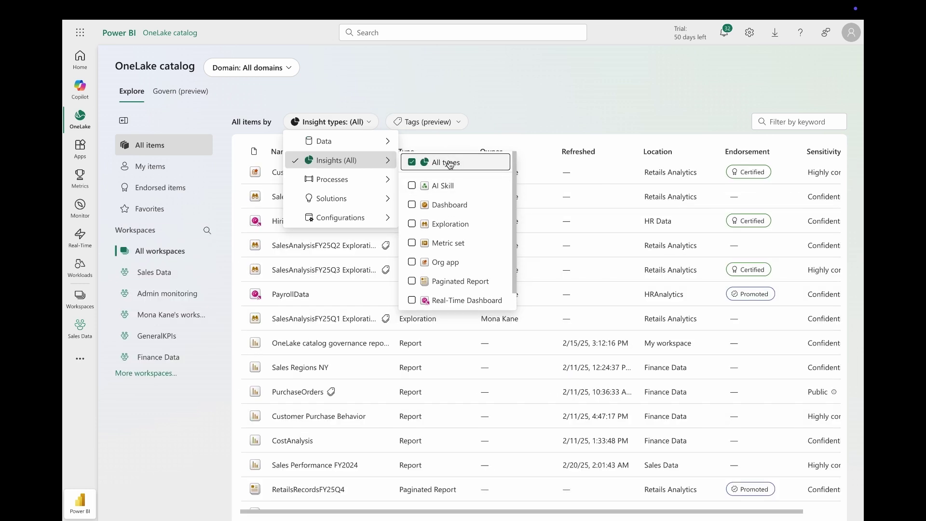
click(484, 121)
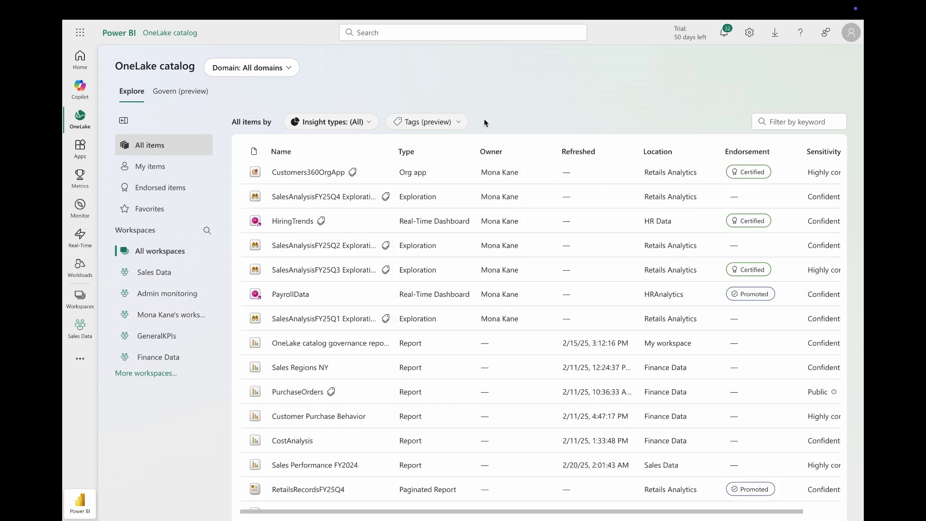
mouse_move(294, 173)
scroll(312, 173, down, 1)
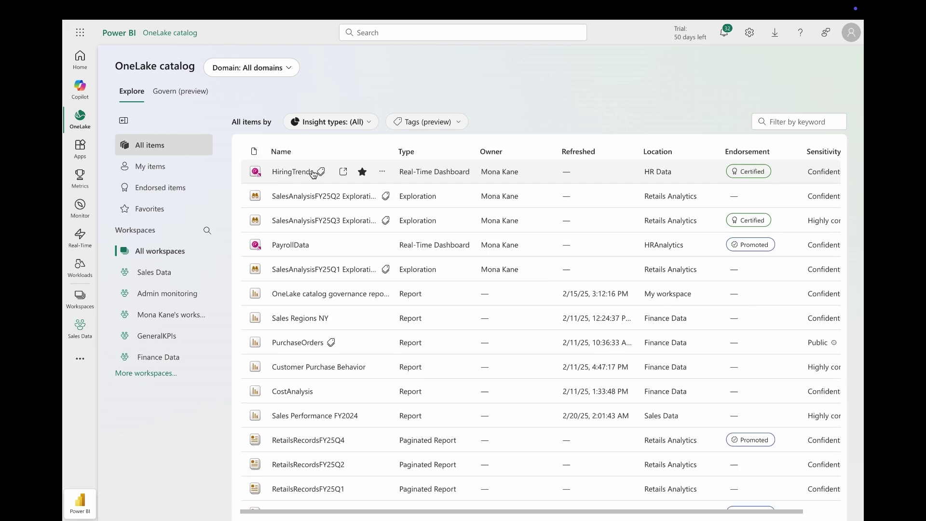
scroll(312, 172, down, 1)
scroll(312, 173, down, 1)
scroll(312, 172, down, 1)
scroll(312, 171, up, 1)
scroll(312, 170, up, 1)
scroll(312, 170, up, 1)
scroll(312, 169, up, 1)
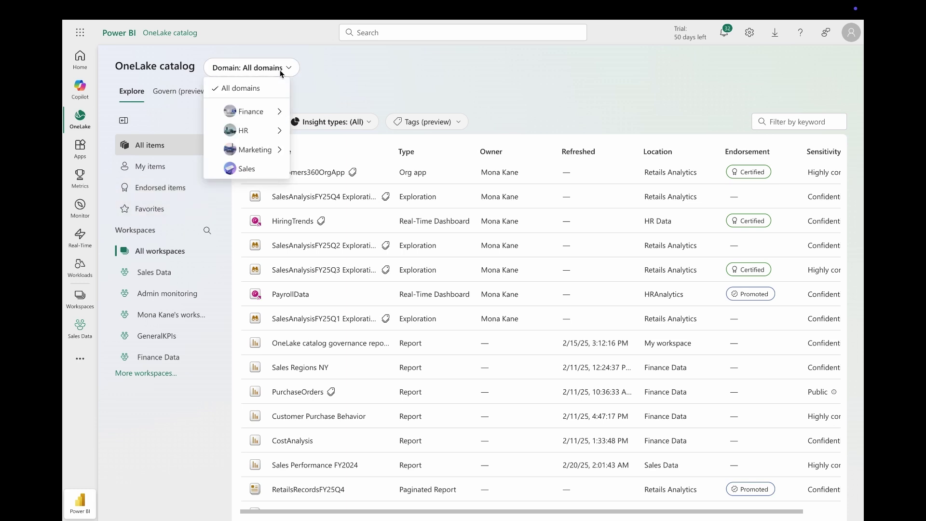
click(450, 122)
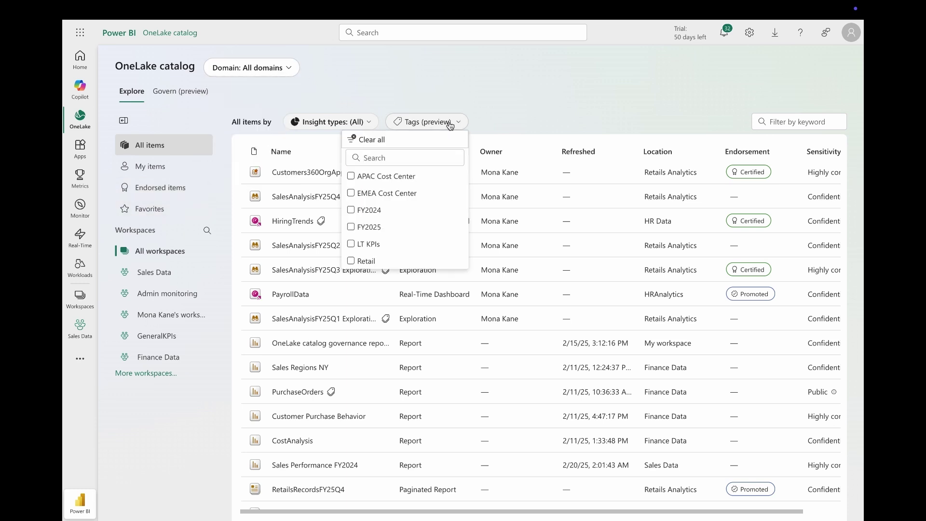
click(504, 100)
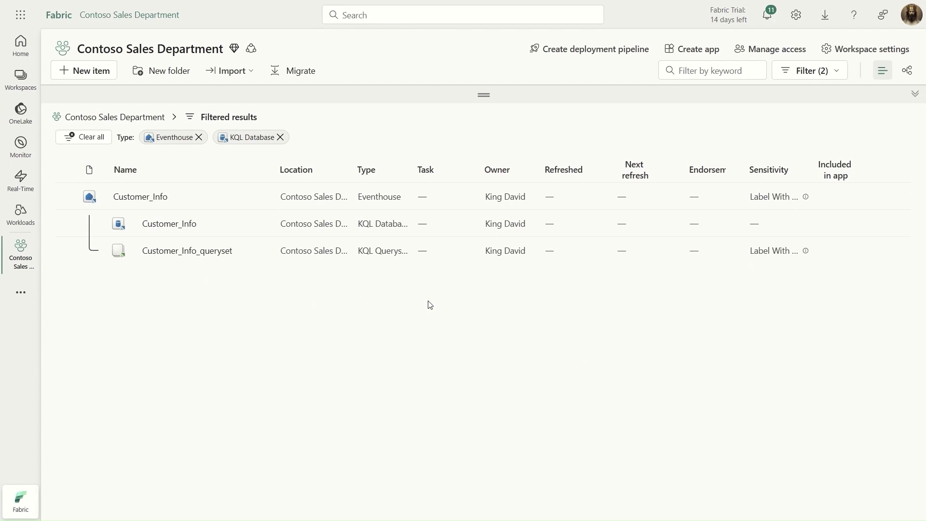
- Enable OneLake availability on the Customer_Info KQL database and start Get data
click(169, 224)
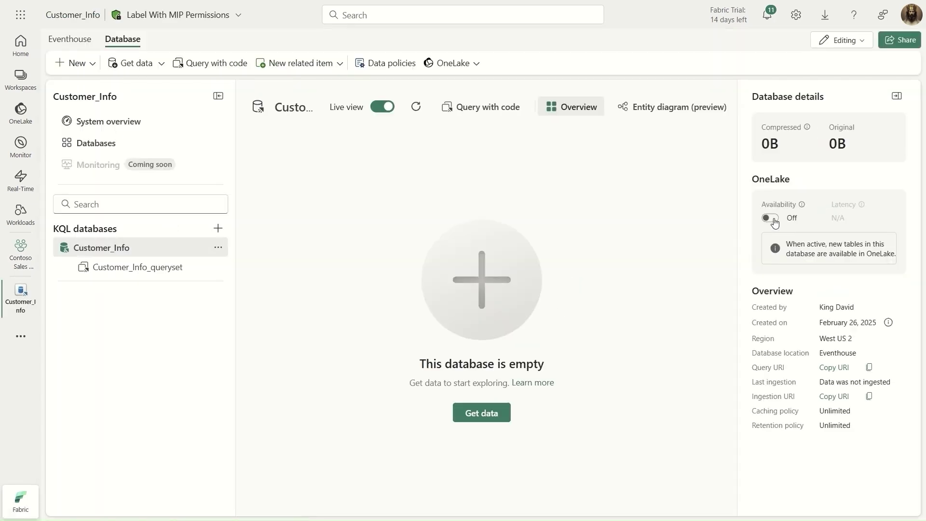
click(770, 218)
click(498, 316)
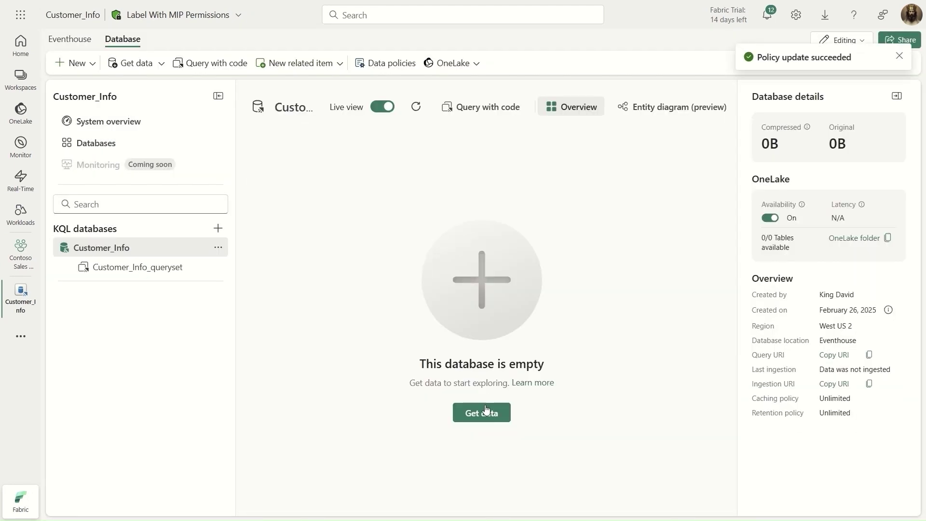
click(486, 410)
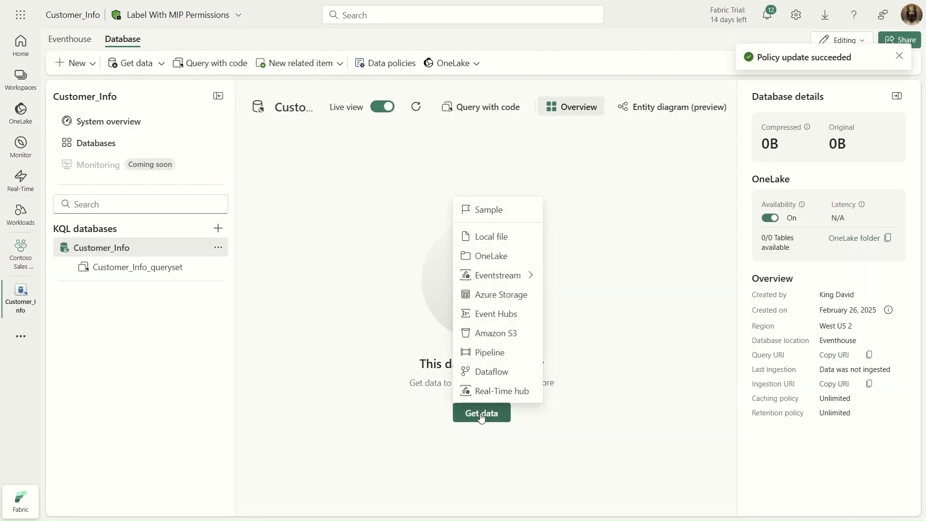
- Choose a local file source and create a new destination table named Customer_Info
click(489, 247)
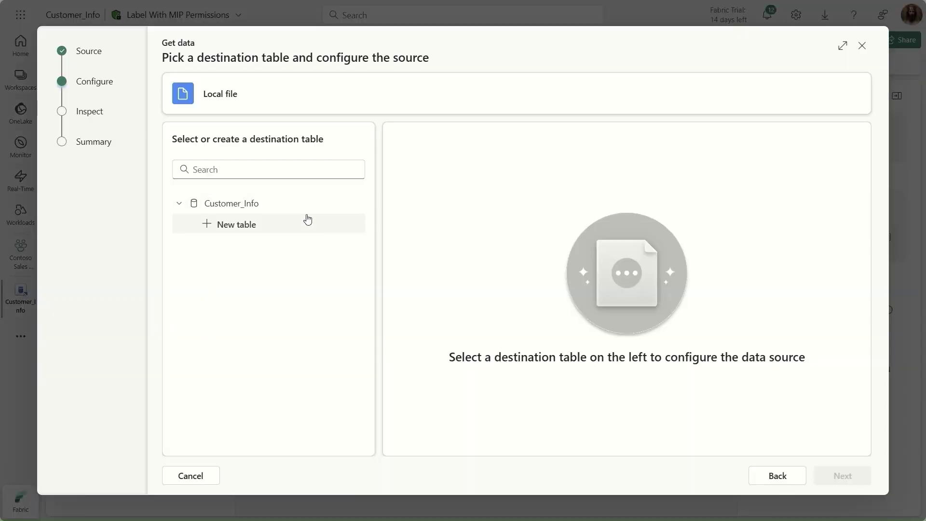
click(251, 226)
text(Customer_Info)
key(Return)
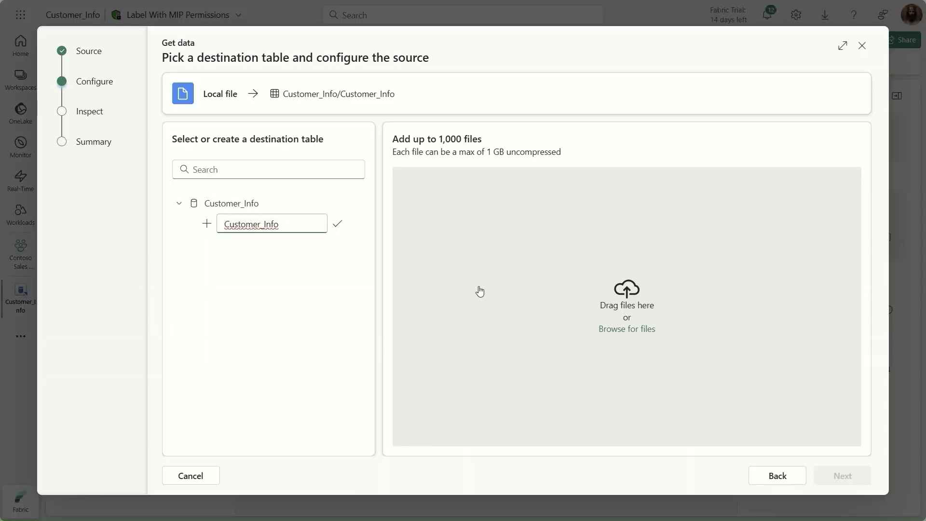
- Upload Customer_Info_2025.csv and finish ingesting it into the Customer_Info table
click(627, 329)
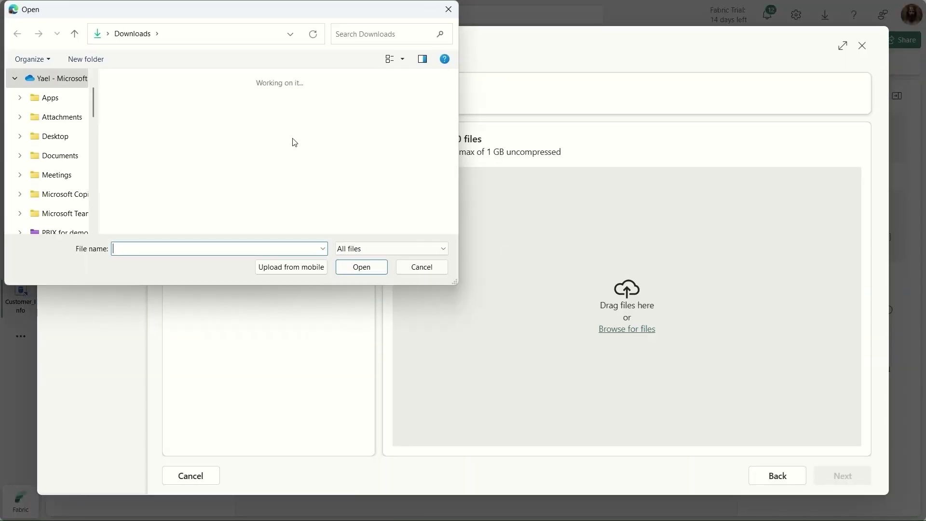
click(163, 106)
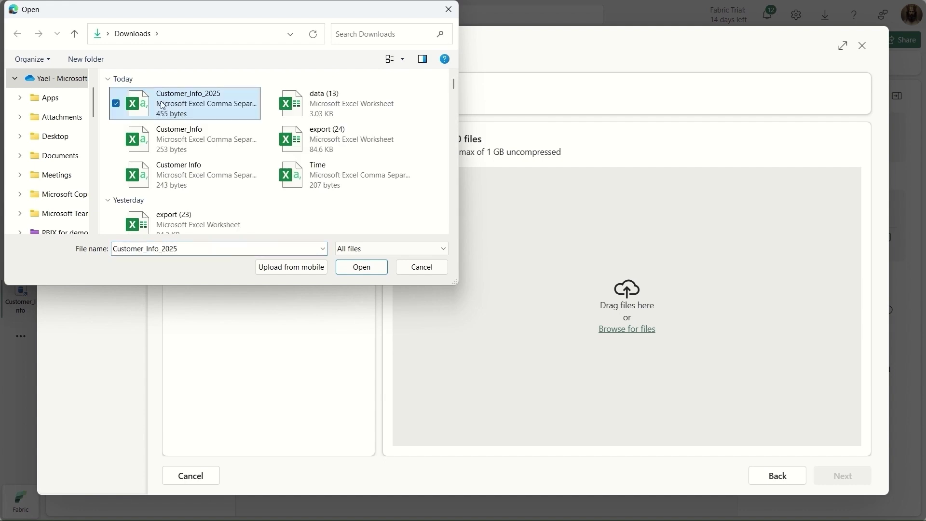
click(361, 267)
click(844, 478)
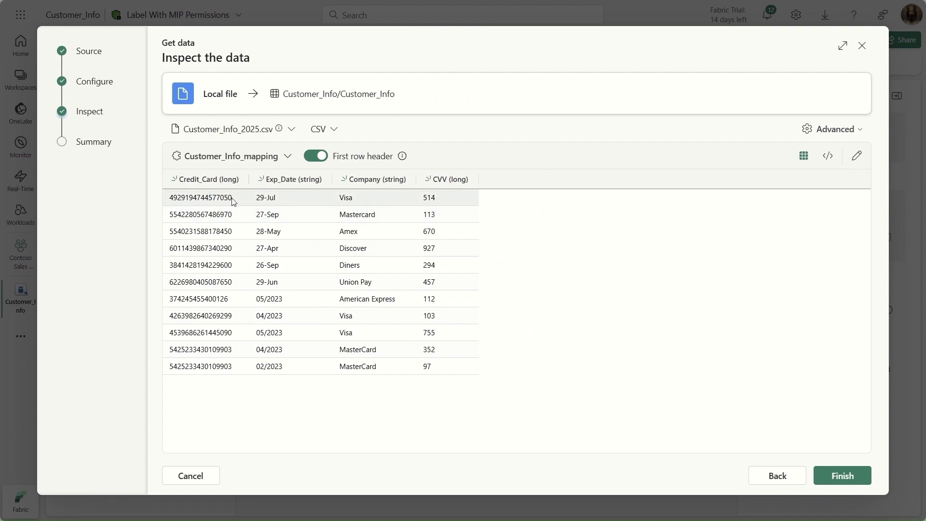
click(844, 475)
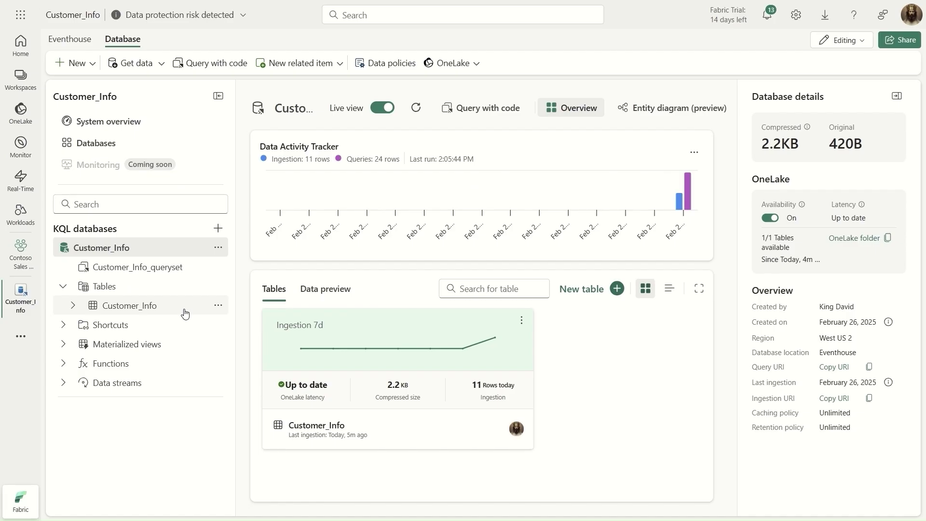
- Review the credit card sensitive-info policy details, then return to the Contoso Sales Department workspace
click(211, 25)
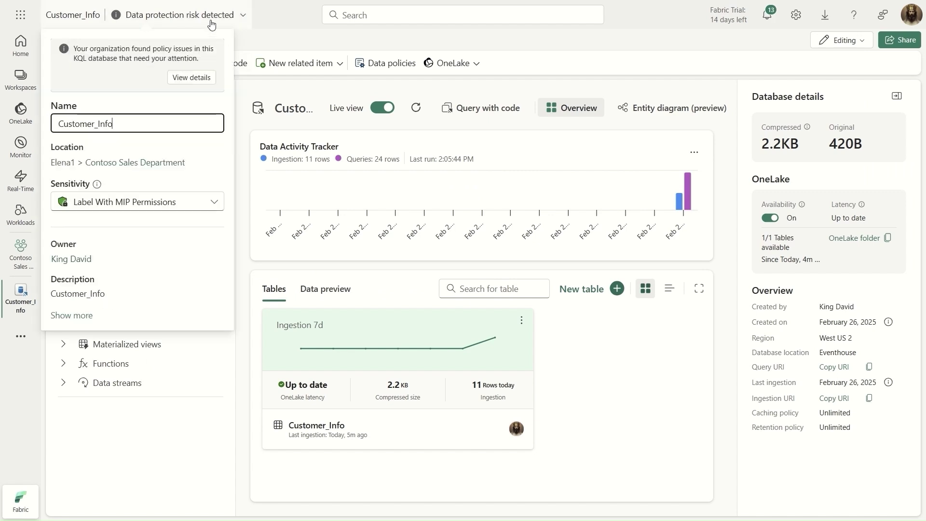
click(198, 78)
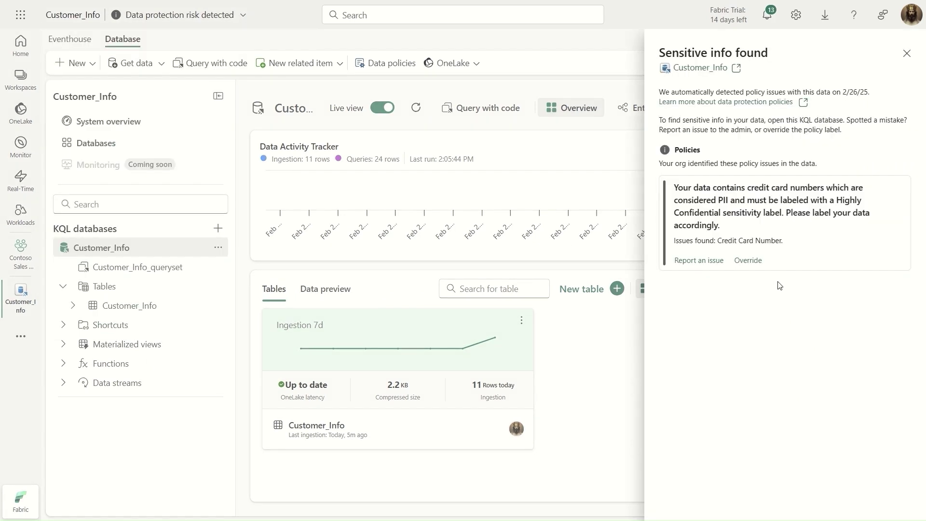
click(17, 261)
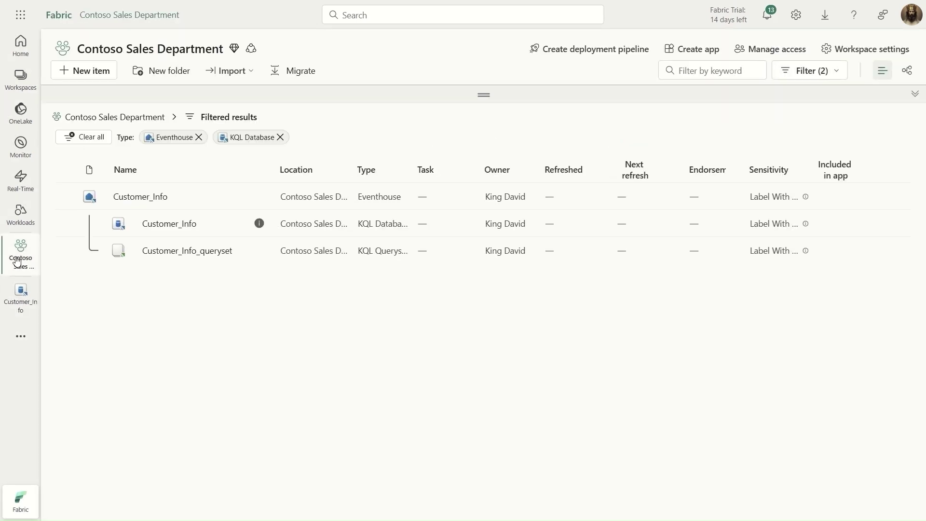
mouse_move(258, 223)
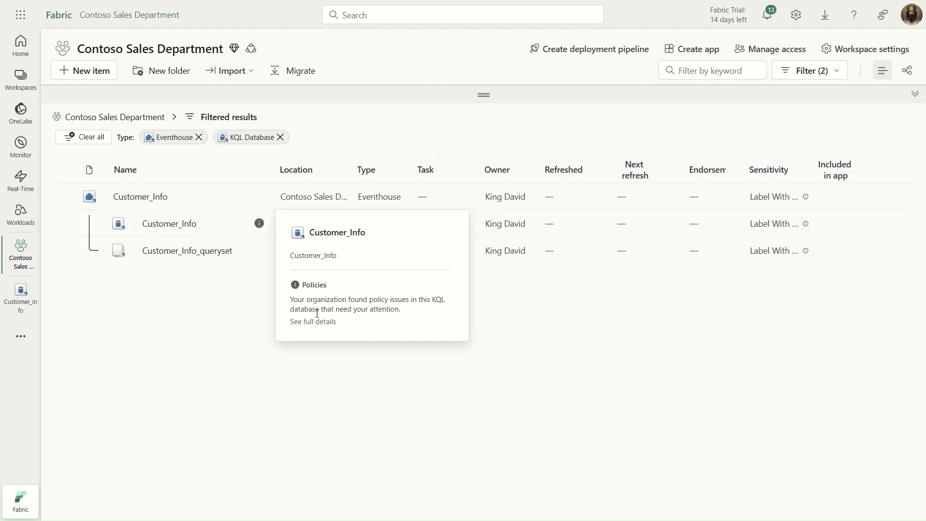
- View the full sensitive-info policy details for Customer_Info from the workspace list
click(317, 322)
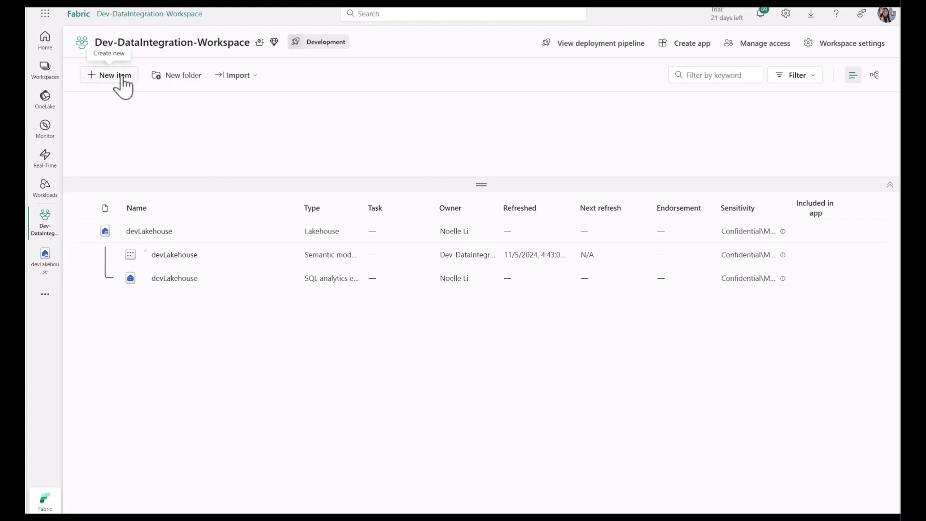
- Create a new Variable library item and add a Test alternative value set
click(116, 75)
click(865, 84)
text(Variable)
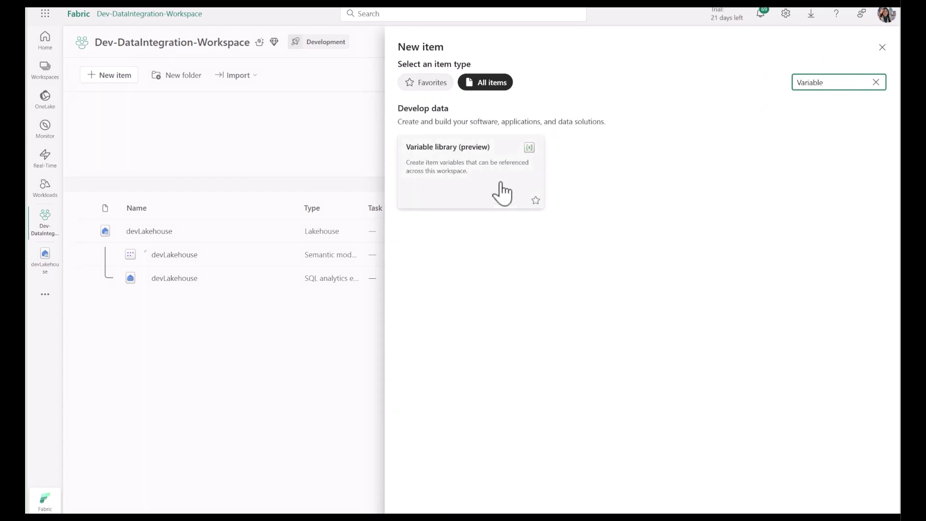
click(464, 315)
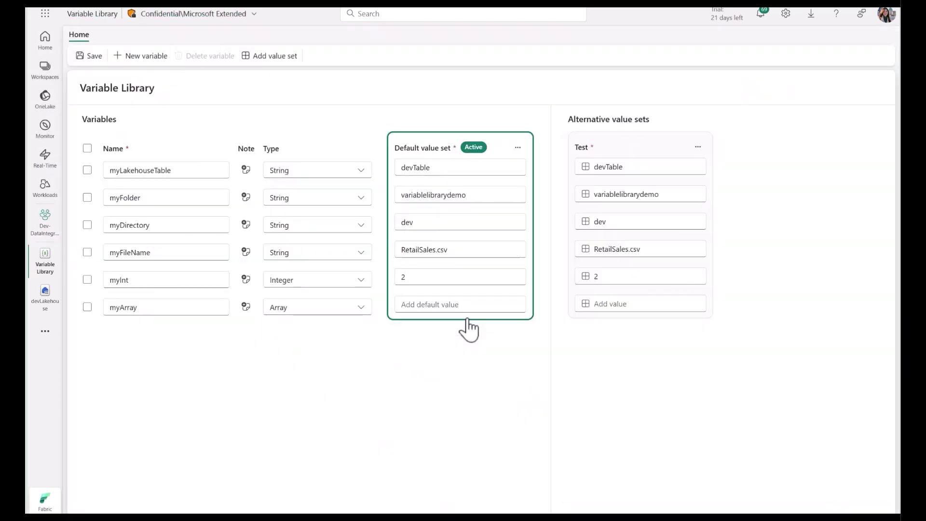
- Override the Test value set's table and directory values with test, then go to VL DataPipeline
click(599, 167)
drag(594, 168, 607, 167)
text(test)
double_click(599, 221)
text(test)
click(602, 374)
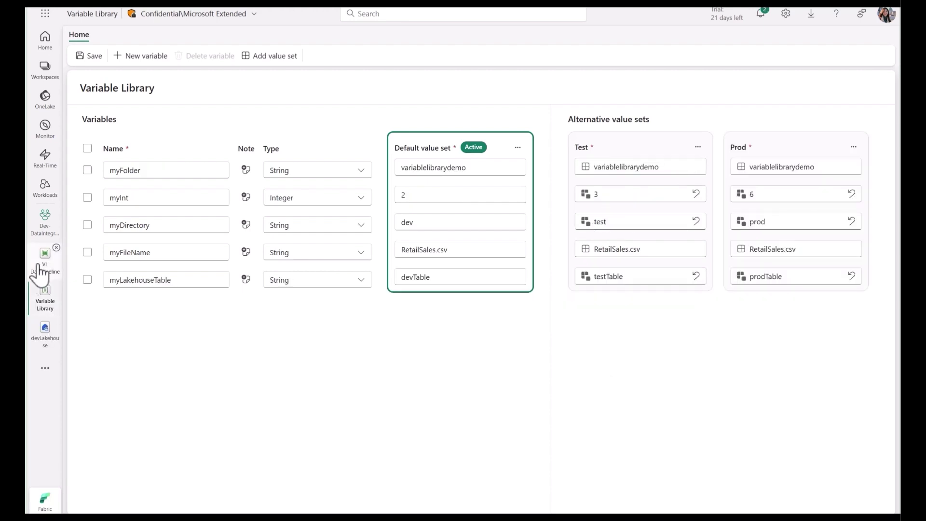
click(44, 262)
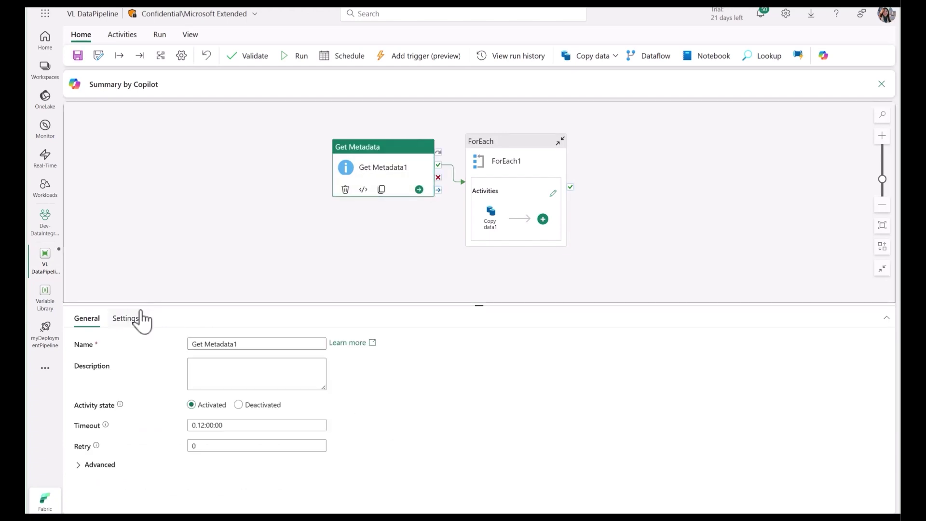
- Open the Get Metadata folder path in the expression builder and list the library variables
click(129, 320)
click(266, 386)
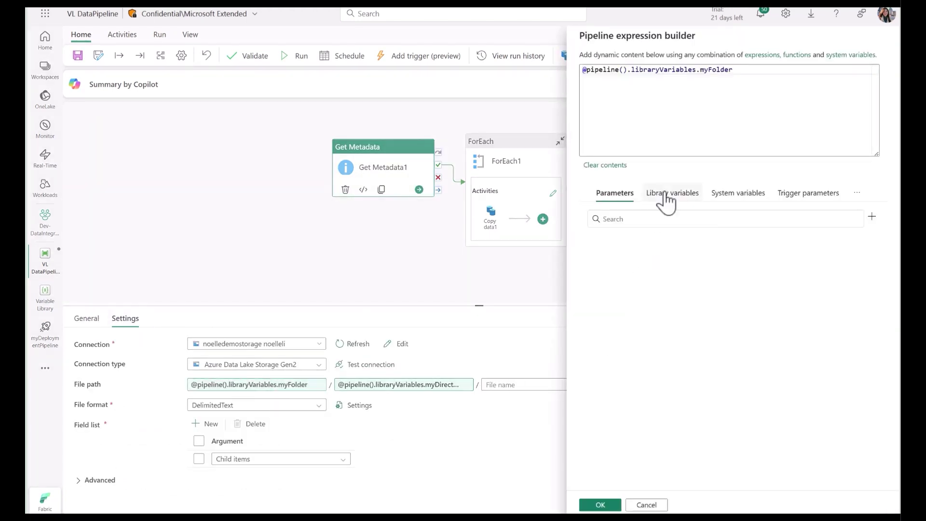
click(667, 194)
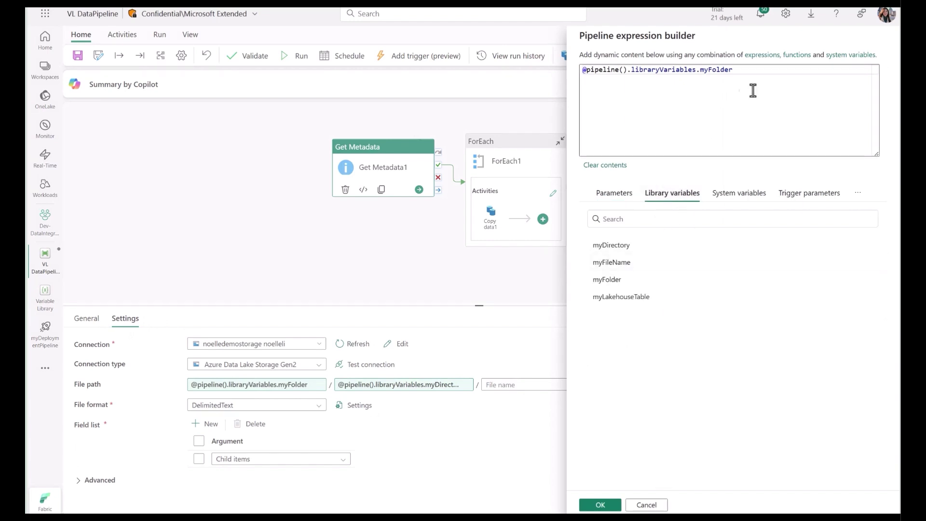
- Replace the folder expression with the myFolder library variable and accept it
drag(755, 90, 586, 84)
key(BackSpace)
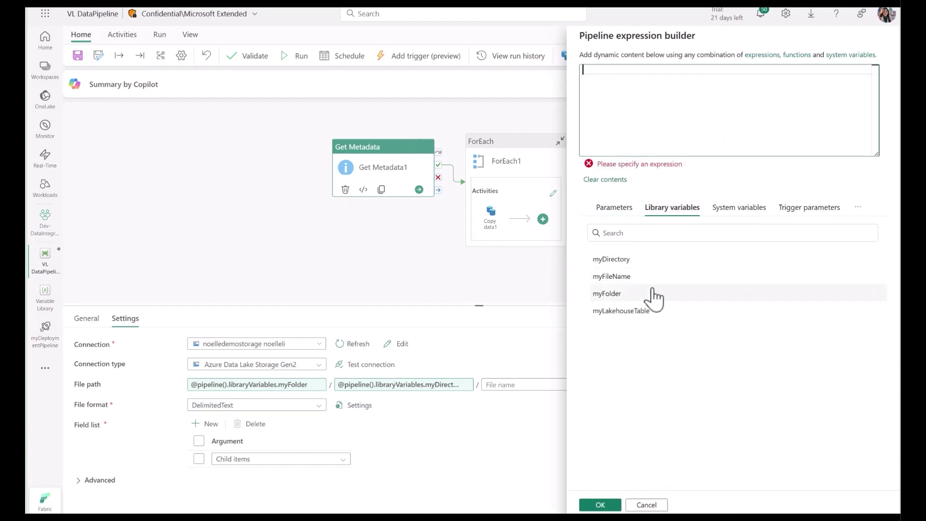
click(649, 294)
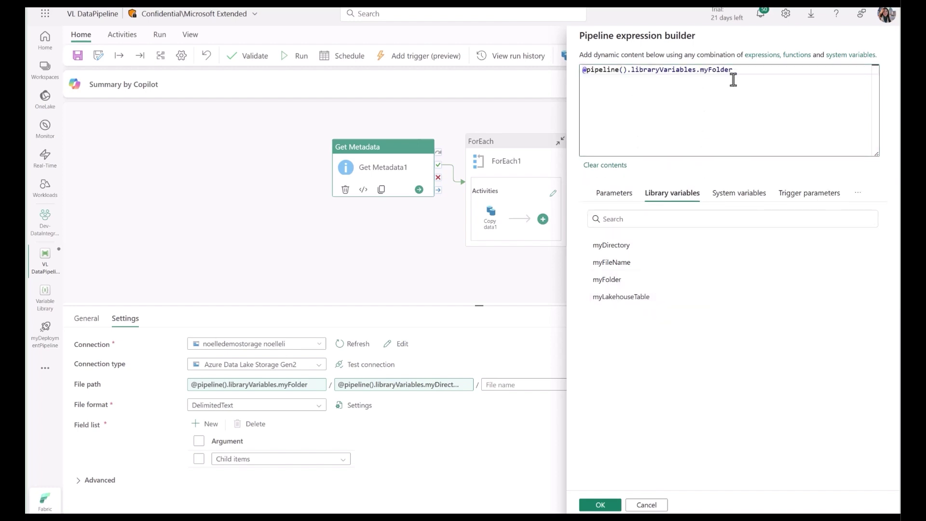
click(600, 504)
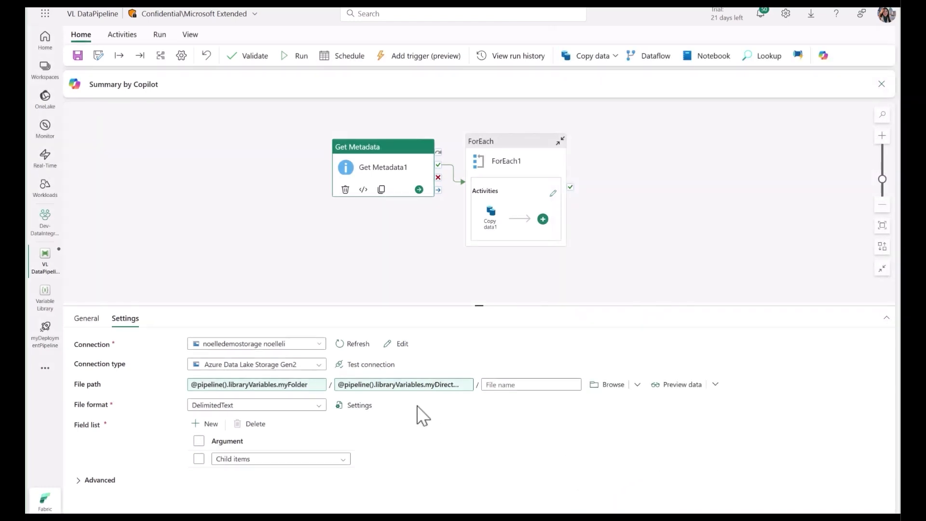
- Save and run the pipeline, confirming Copy data1's input used folder dev and file system variablelibrarydev
click(644, 260)
click(77, 55)
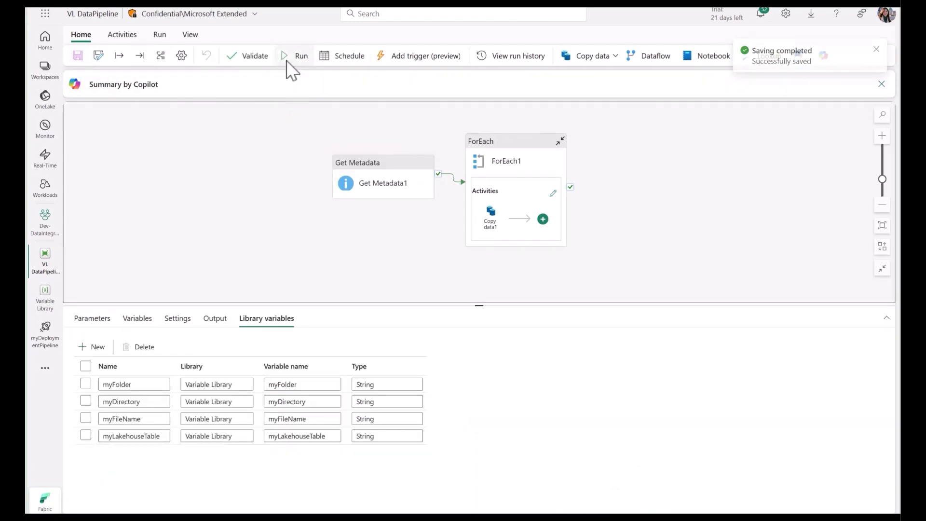
click(293, 57)
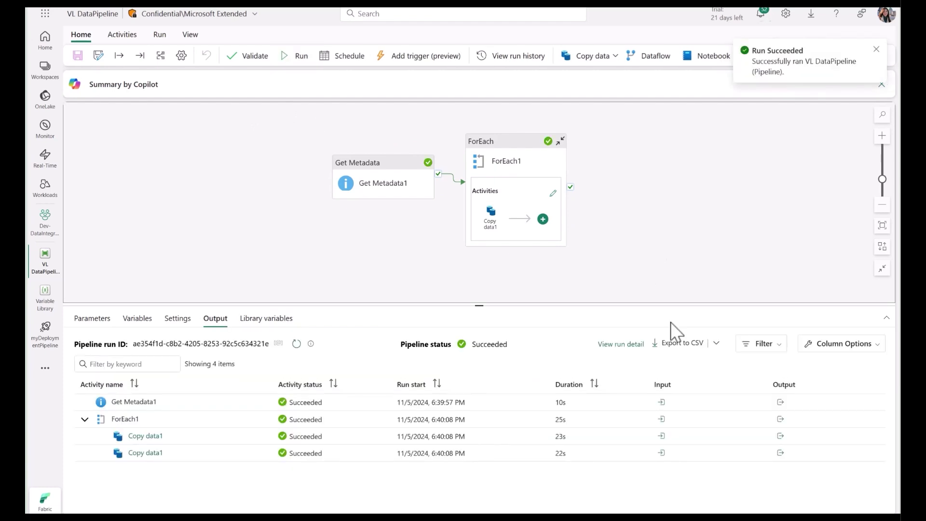
click(661, 436)
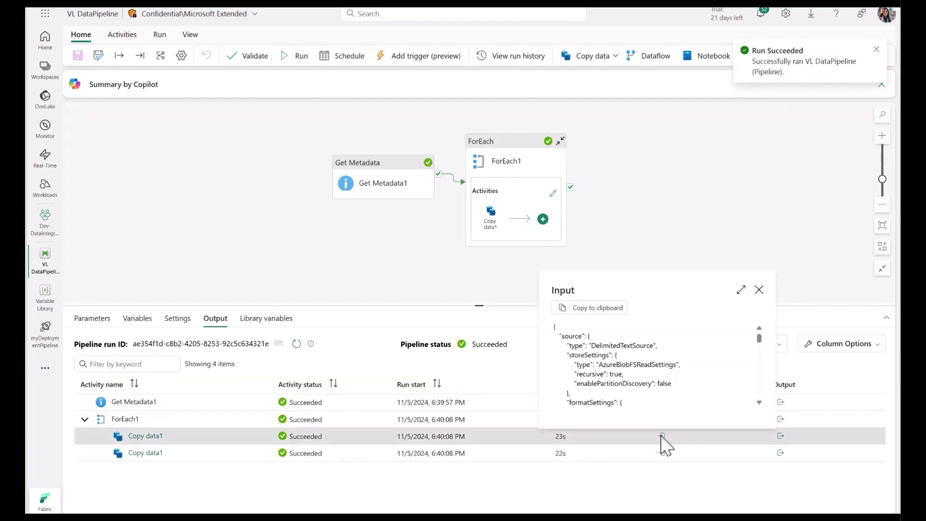
scroll(639, 364, down, 2)
scroll(639, 363, down, 2)
scroll(639, 364, down, 2)
double_click(638, 364)
drag(628, 373, 694, 377)
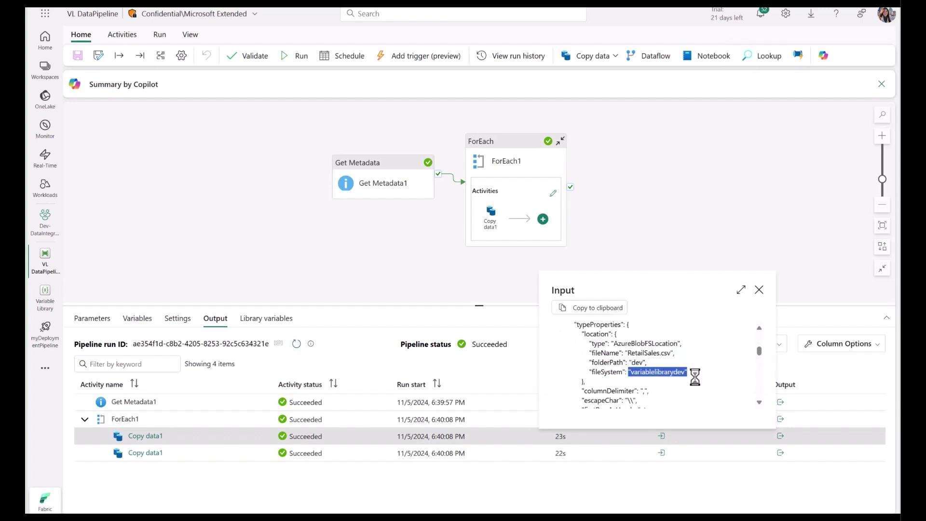
click(694, 377)
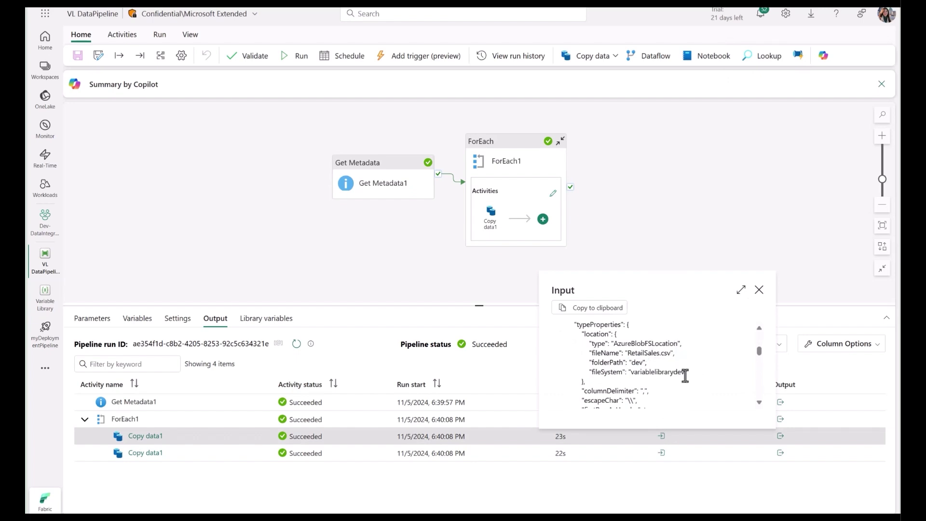
- Check the Variable Library's default values variablelibrarydev and dev
click(53, 307)
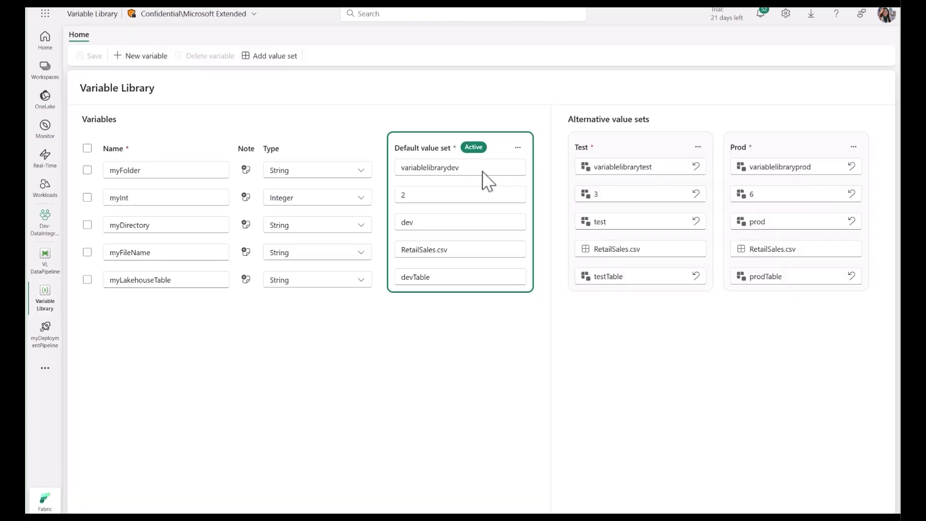
drag(461, 169, 403, 173)
click(459, 171)
drag(434, 223, 403, 224)
click(438, 221)
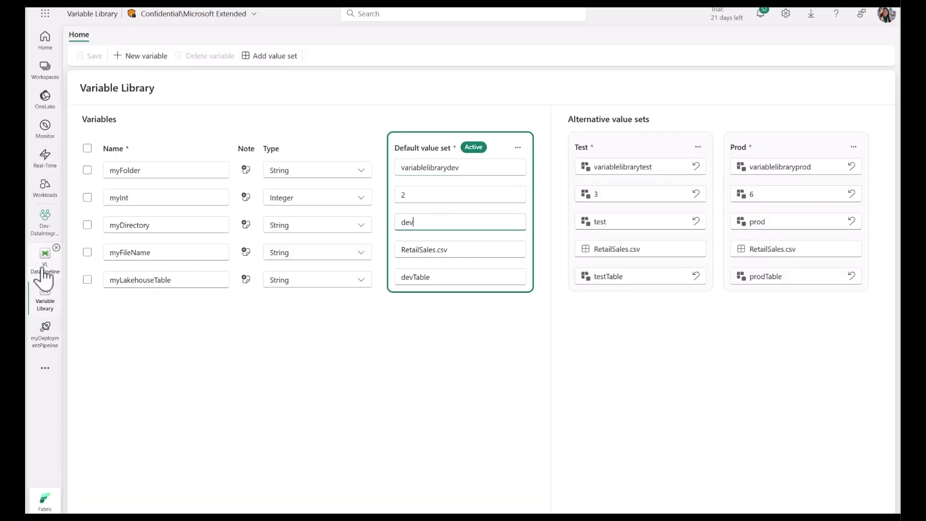
- Open myDeploymentPipeline in the new experience and select the Test stage
click(43, 223)
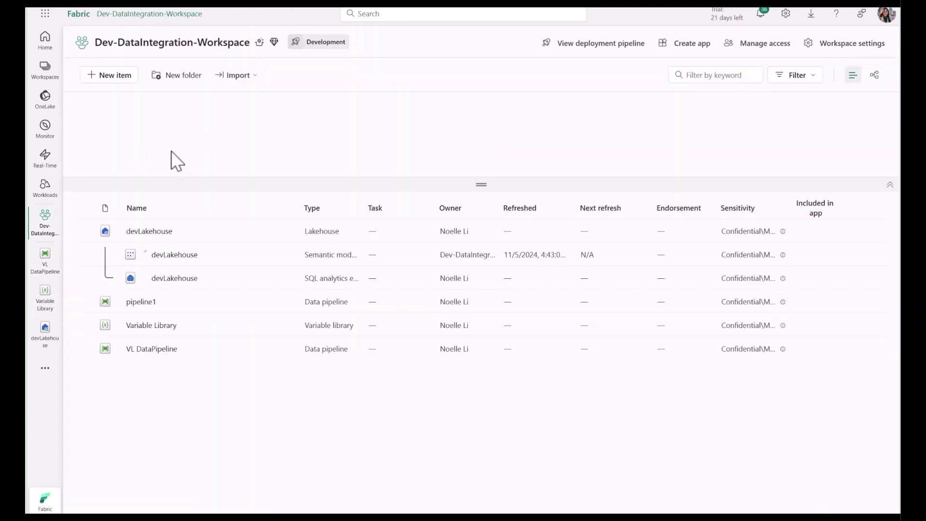
click(590, 42)
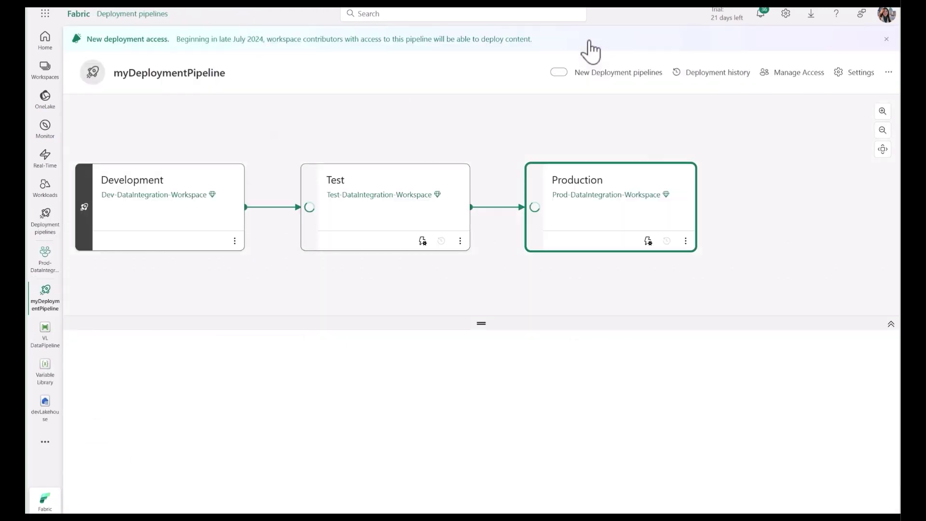
click(559, 72)
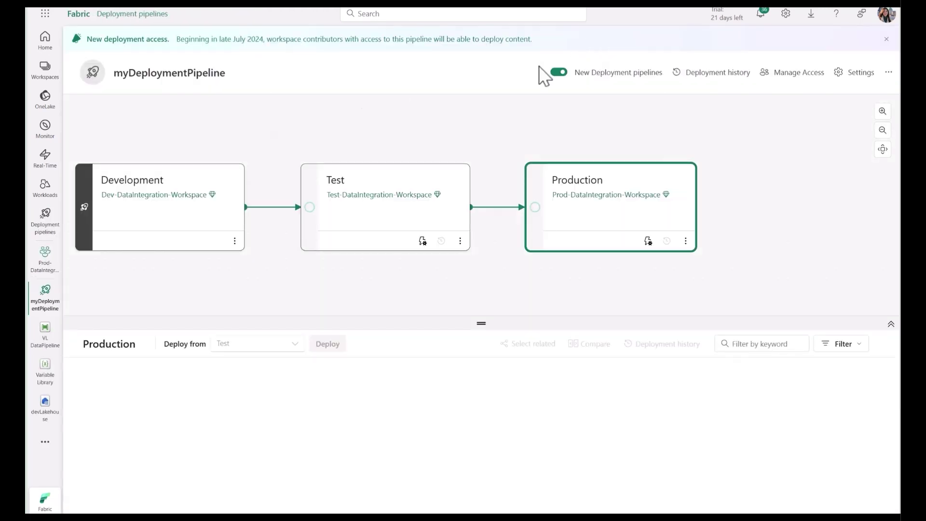
click(365, 219)
- Deploy all four items from Development to Test and open the Test-DataIntegration-Workspace
click(88, 385)
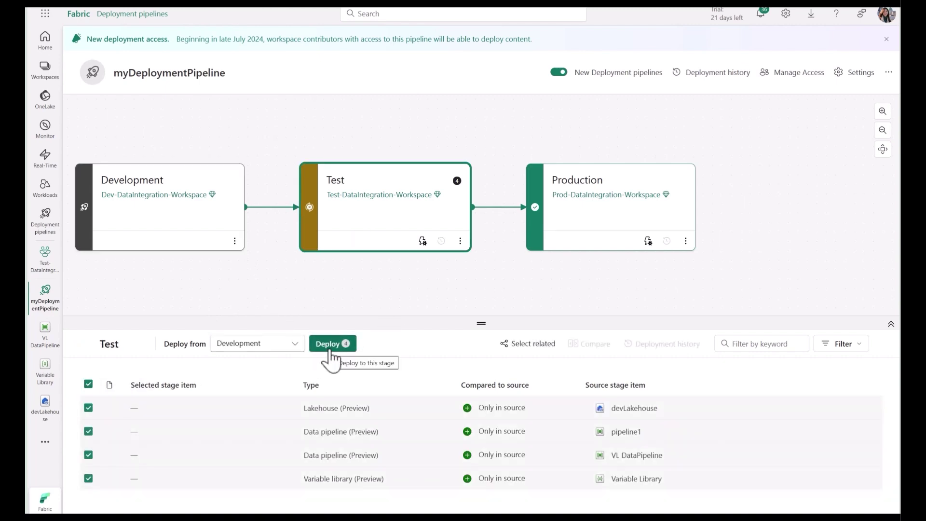
click(348, 346)
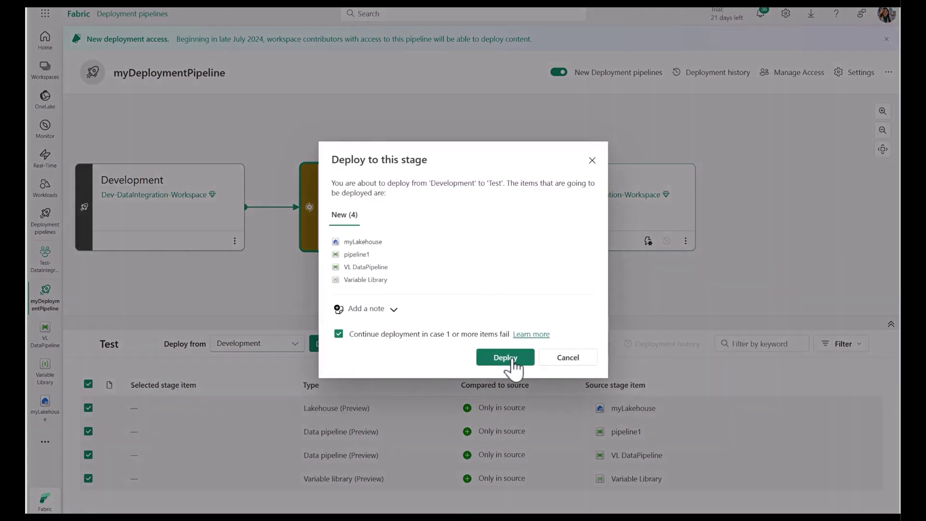
click(511, 361)
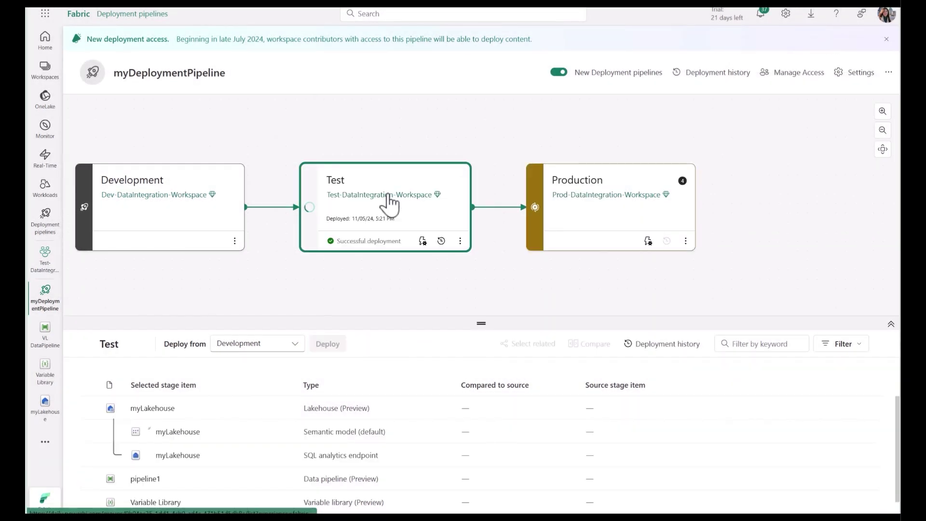
click(385, 195)
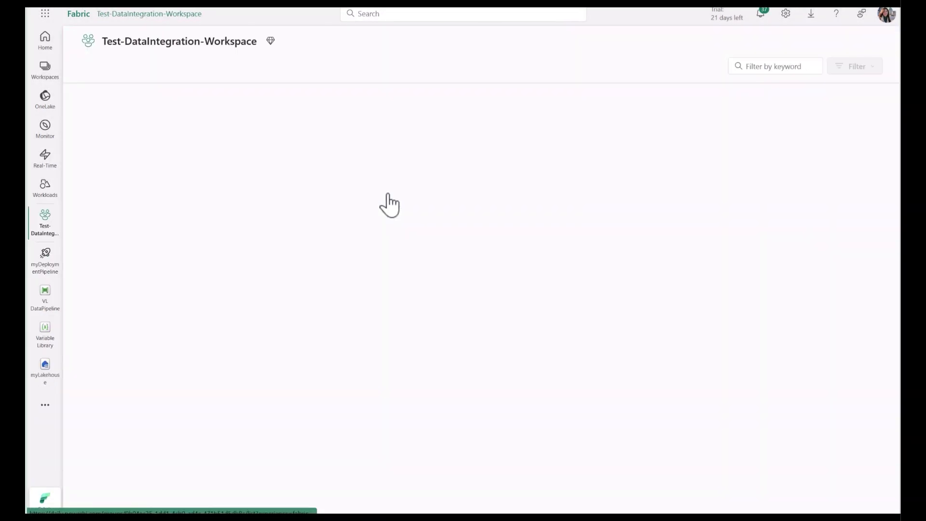
- Set Test as the active value set in the Test workspace's Variable Library and save
click(46, 293)
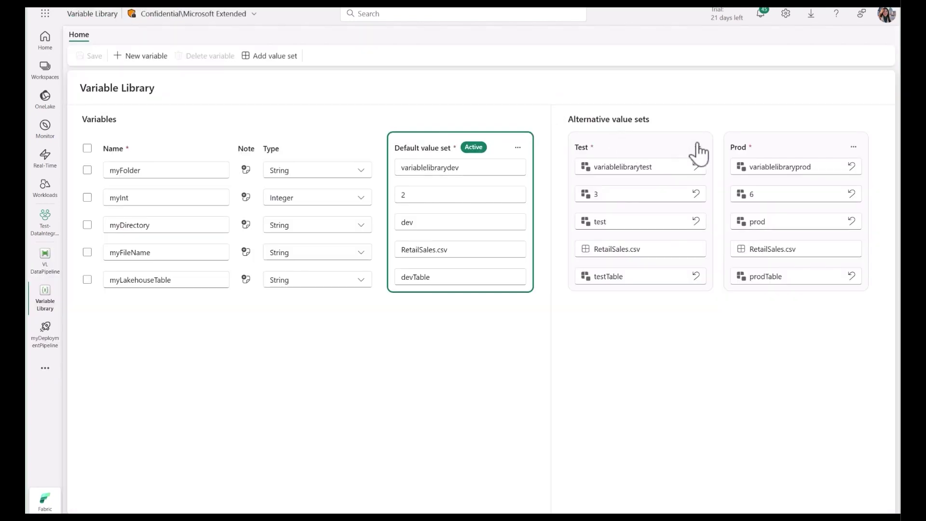
click(698, 147)
click(710, 169)
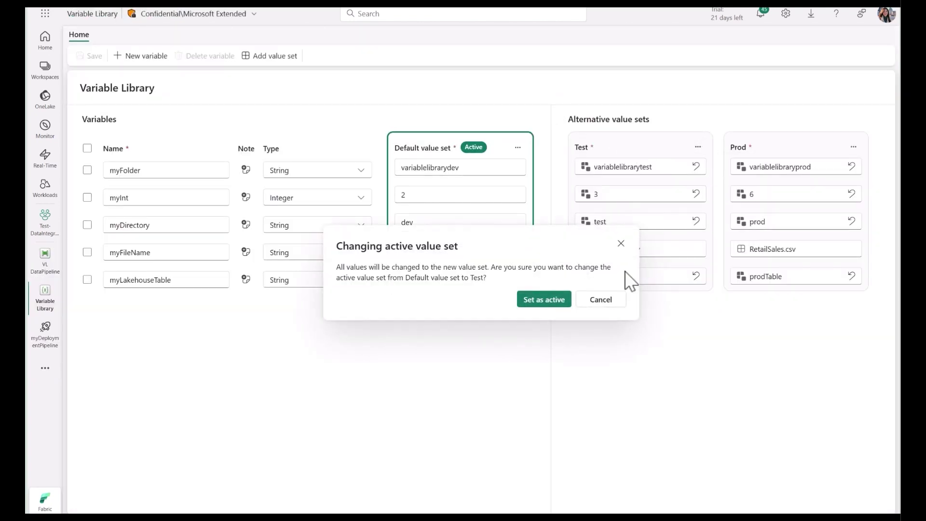
click(538, 303)
click(94, 58)
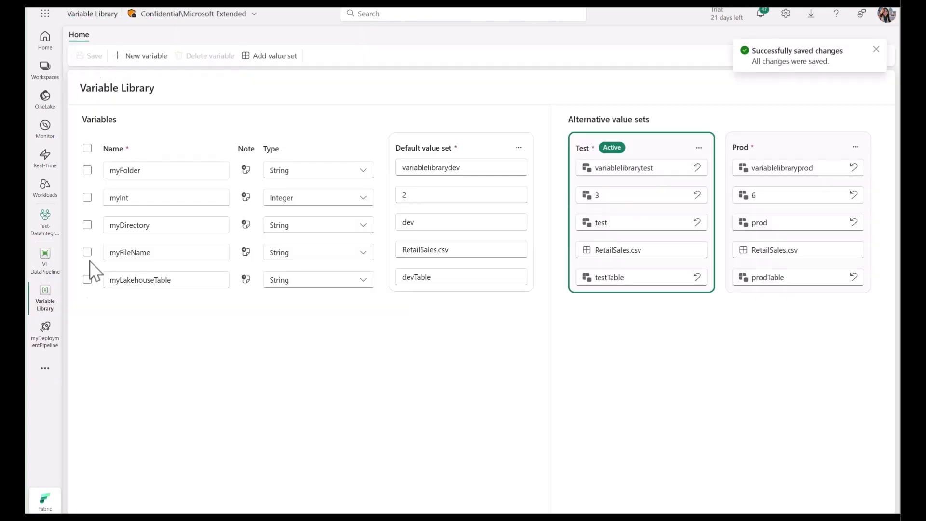
click(45, 230)
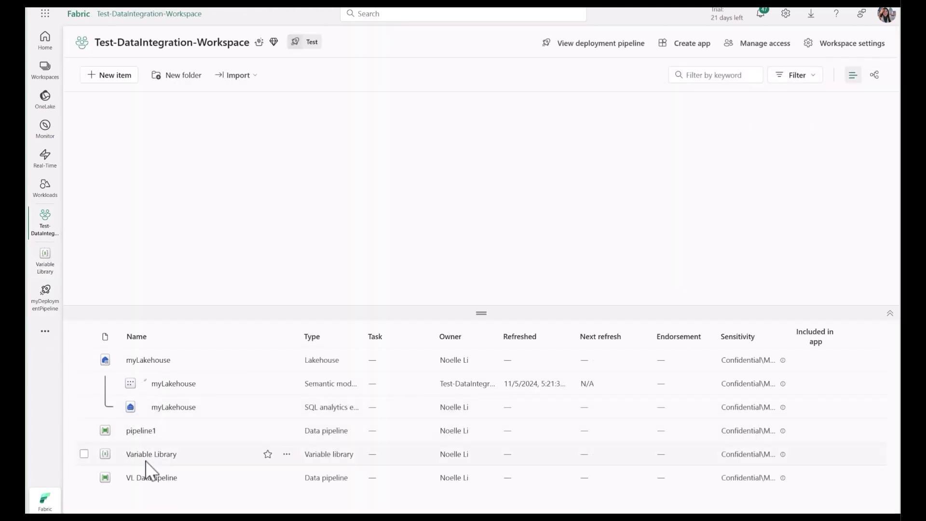
- Run VL DataPipeline in Test and confirm Get Metadata1's input shows folder path test and variablelibrarytest
click(148, 478)
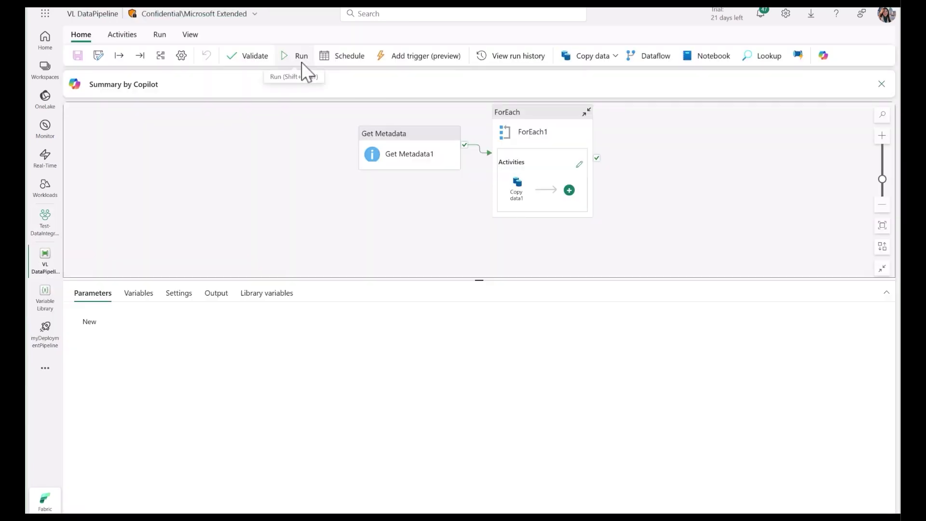
click(303, 63)
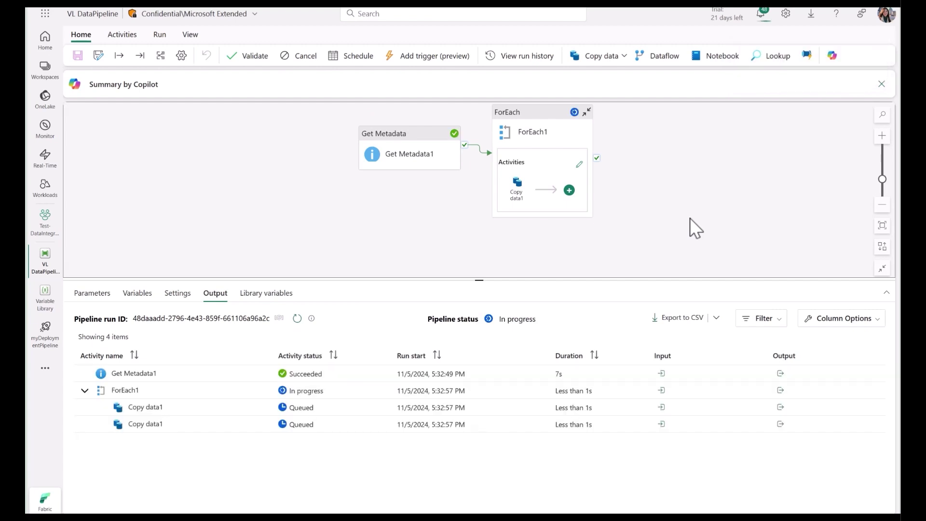
click(662, 378)
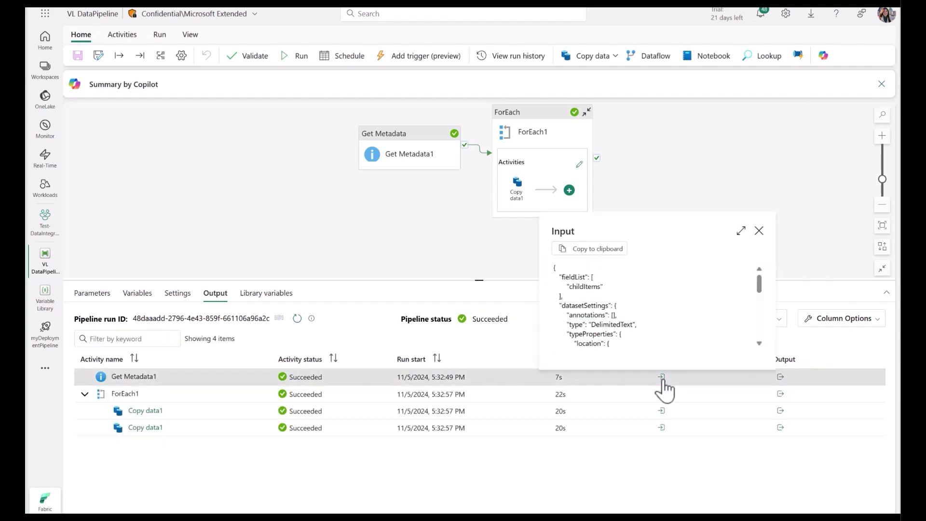
scroll(658, 316, down, 2)
scroll(658, 311, down, 2)
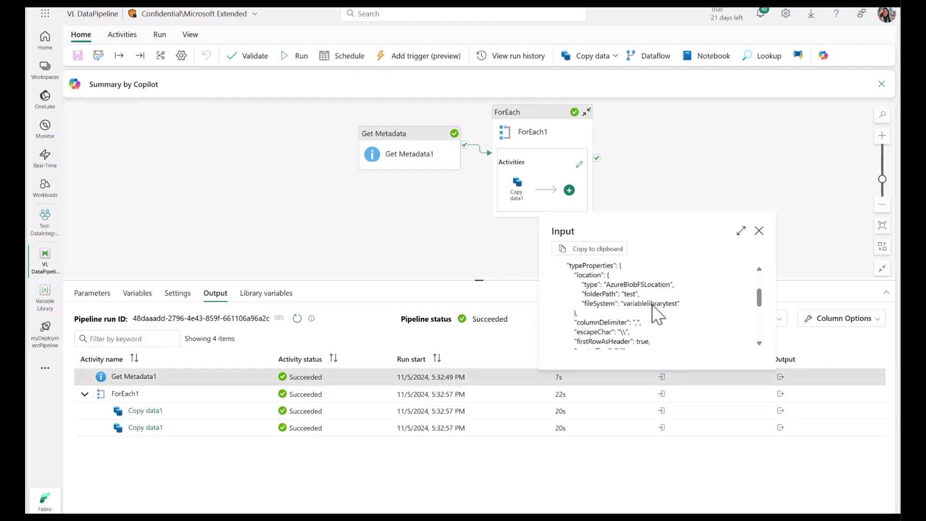
double_click(627, 293)
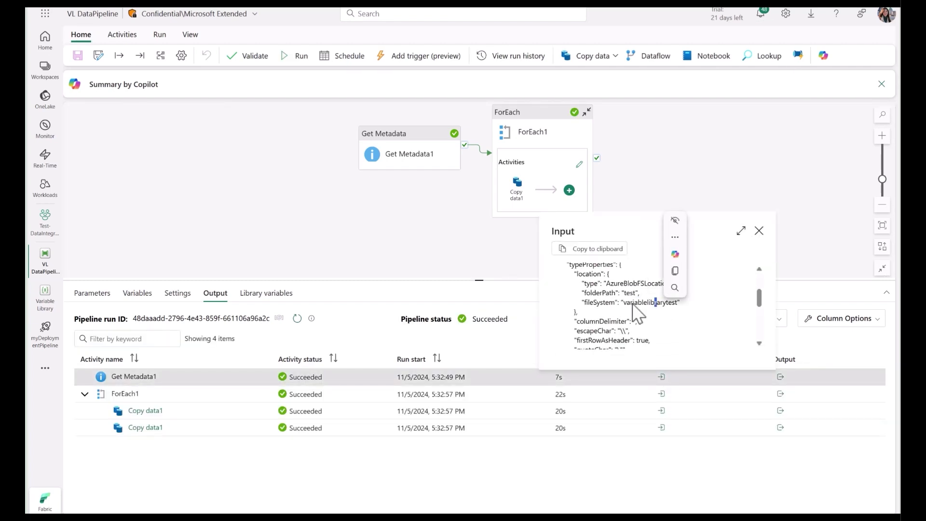